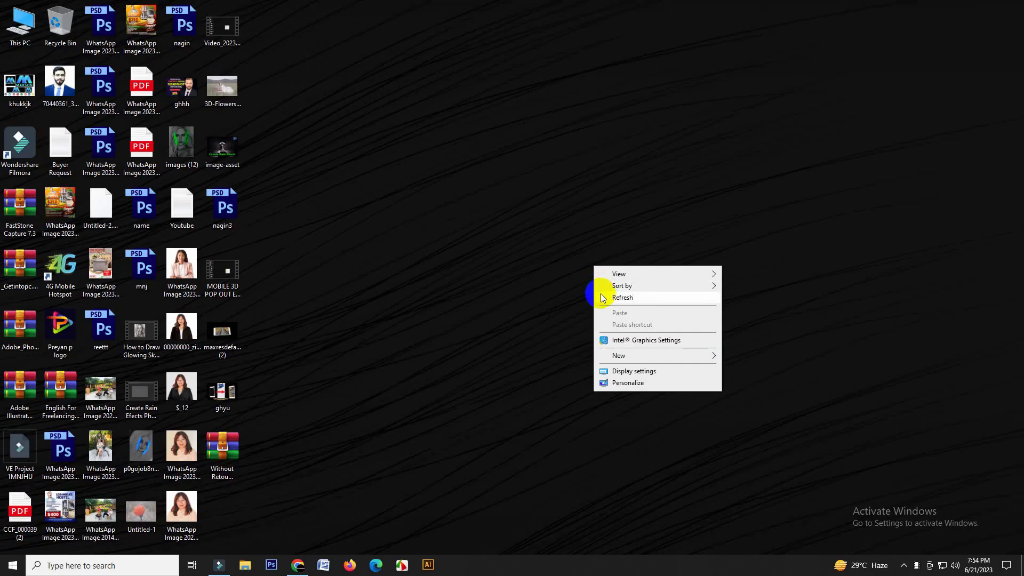
# Close the desktop context menu and launch Photoshop CS6 from the taskbar.
pyautogui.click(613, 297)
pyautogui.rightClick(601, 296)
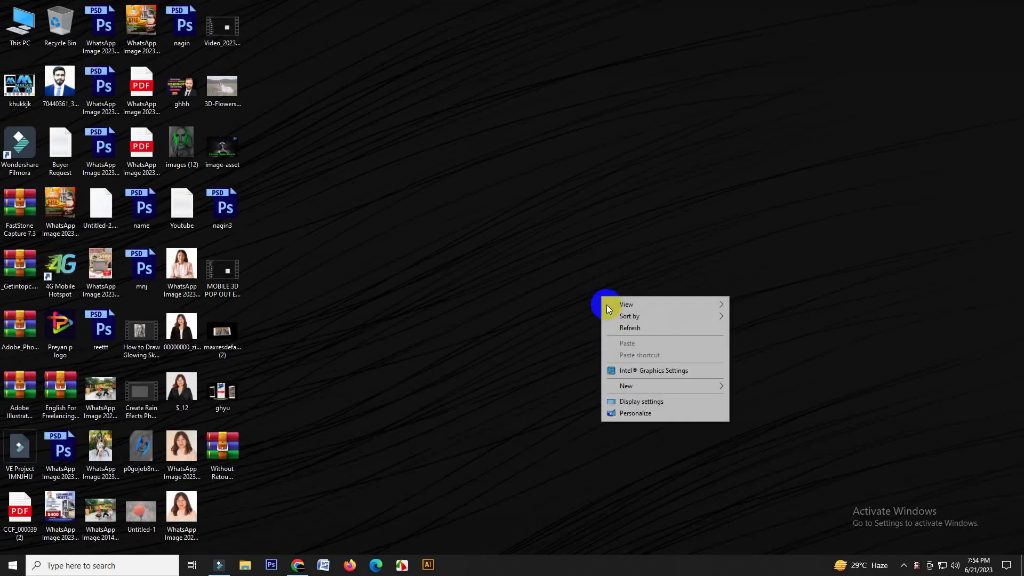
pyautogui.click(613, 333)
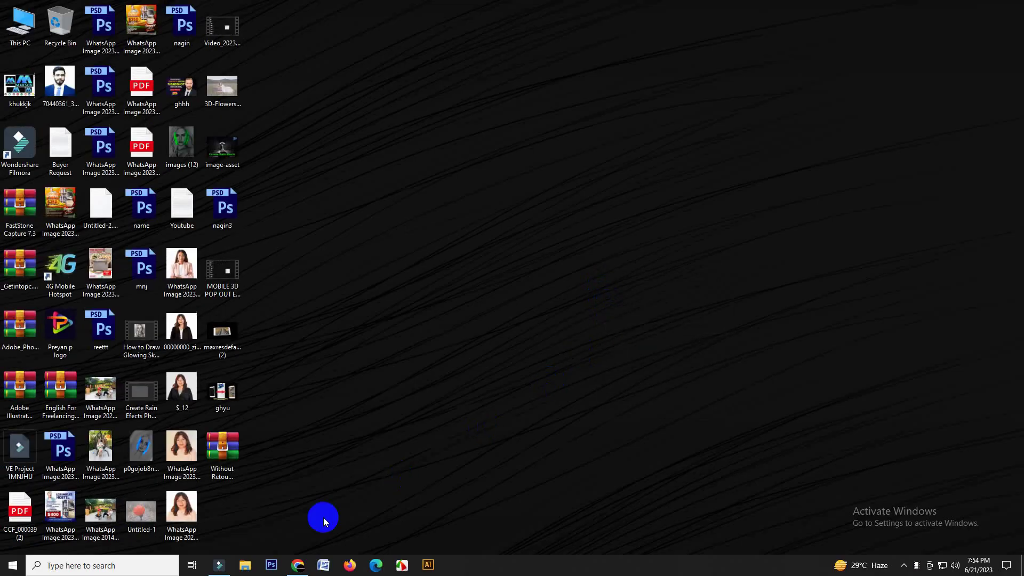
pyautogui.click(270, 565)
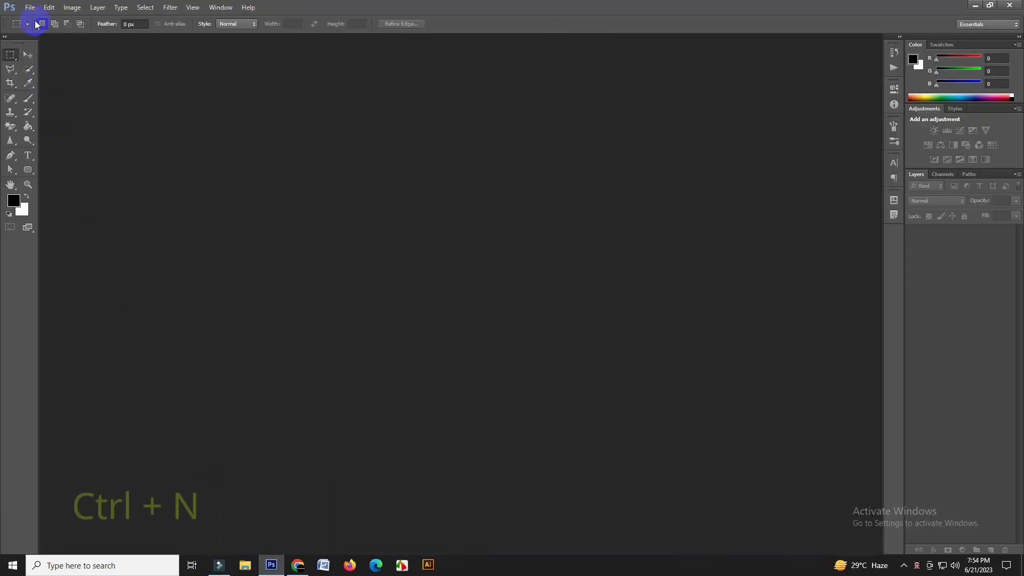
# Create a new blank white 1280×720 document.
pyautogui.click(30, 7)
pyautogui.click(34, 19)
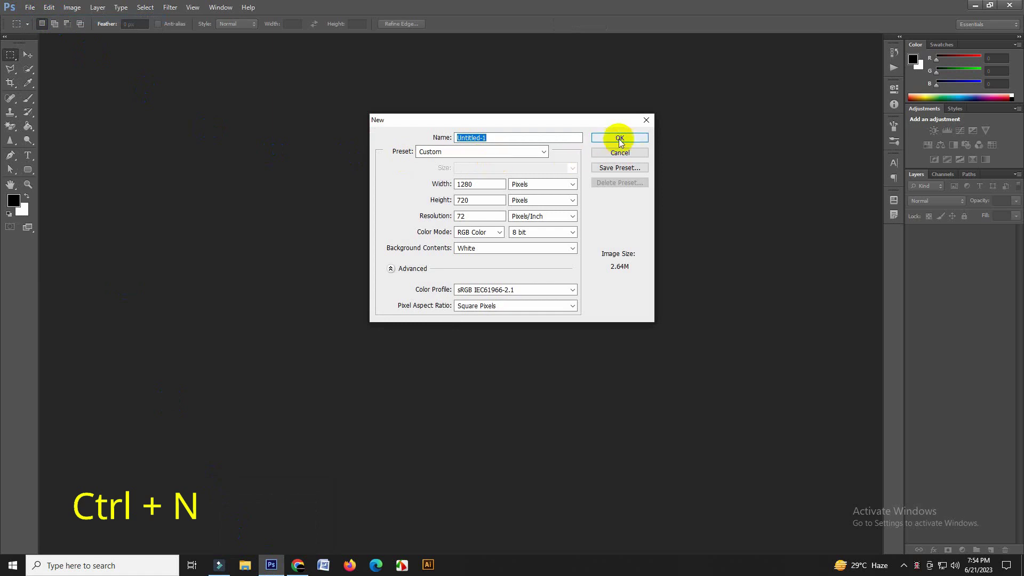
pyautogui.click(619, 138)
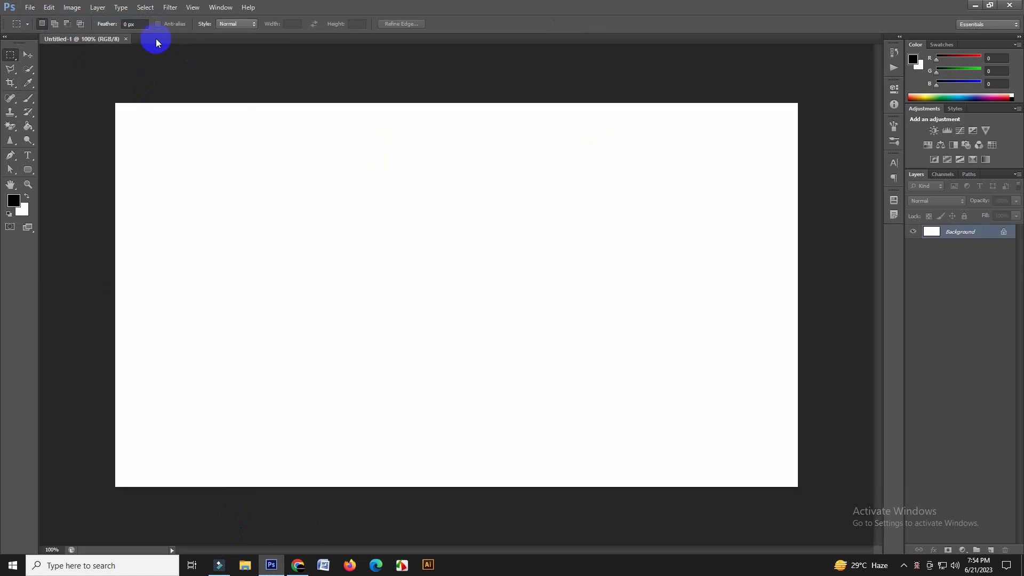
# Open the red-delicious-1 apple photo as its own document.
pyautogui.click(28, 9)
pyautogui.click(37, 30)
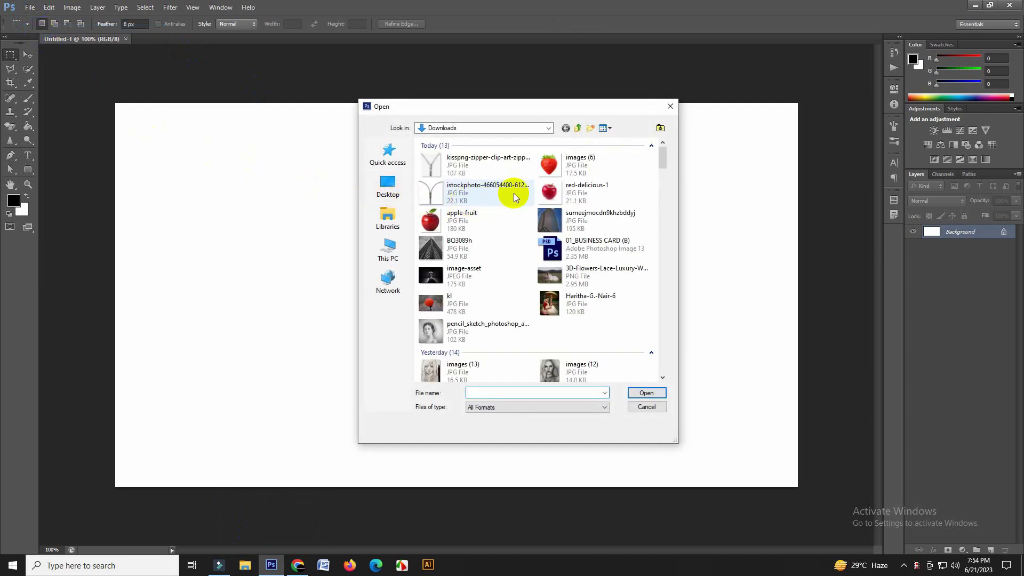
pyautogui.click(550, 189)
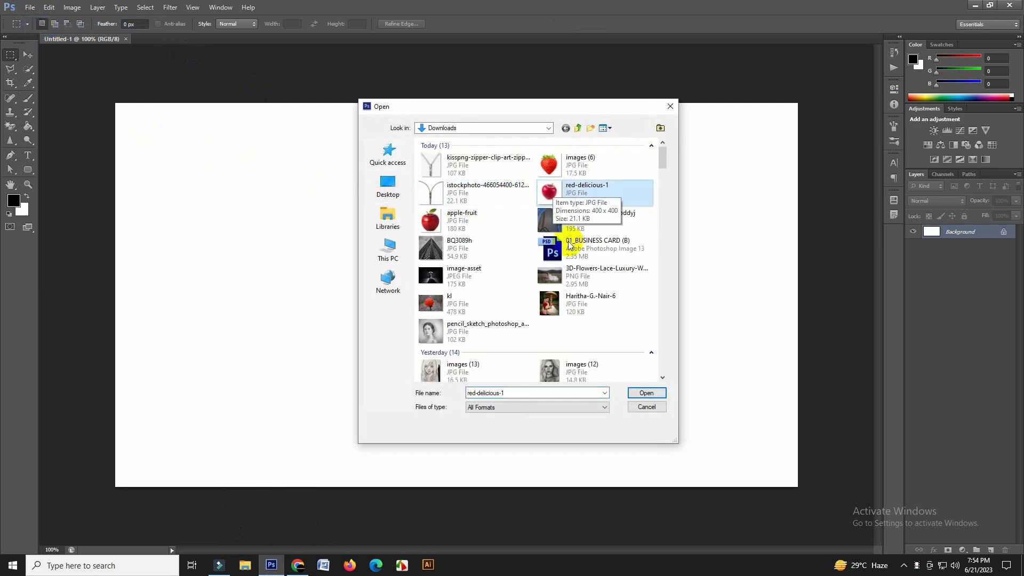
pyautogui.click(640, 392)
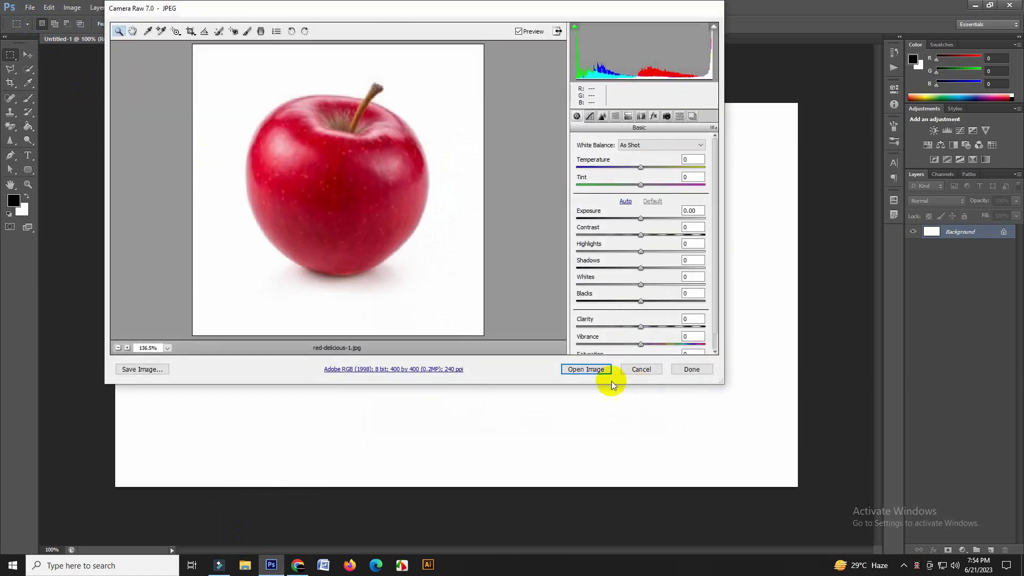
pyautogui.click(582, 369)
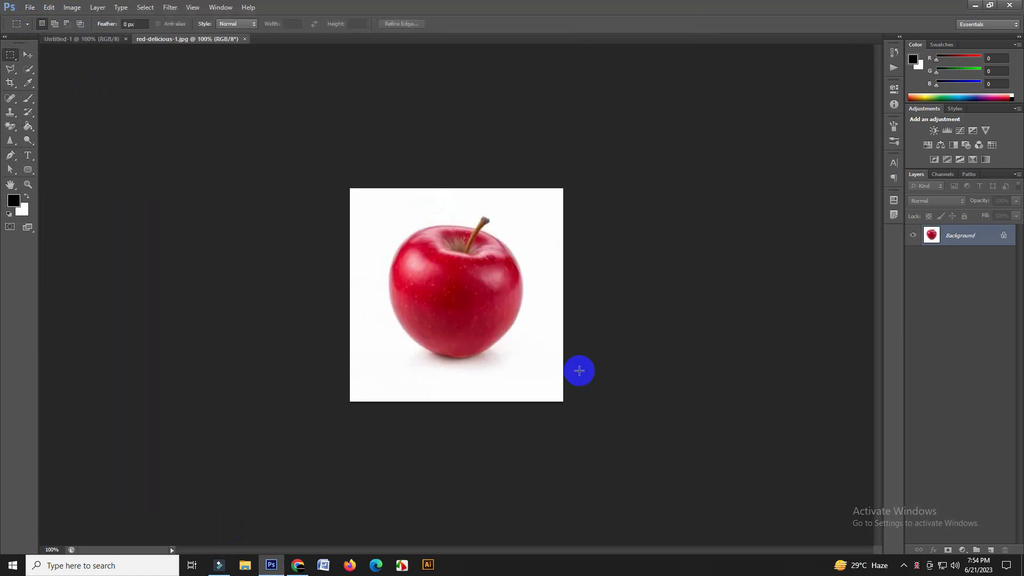
# Convert the apple's background to Layer 0, magic-erase its white backdrop, and drag it toward Untitled-1.
pyautogui.doubleClick(1003, 239)
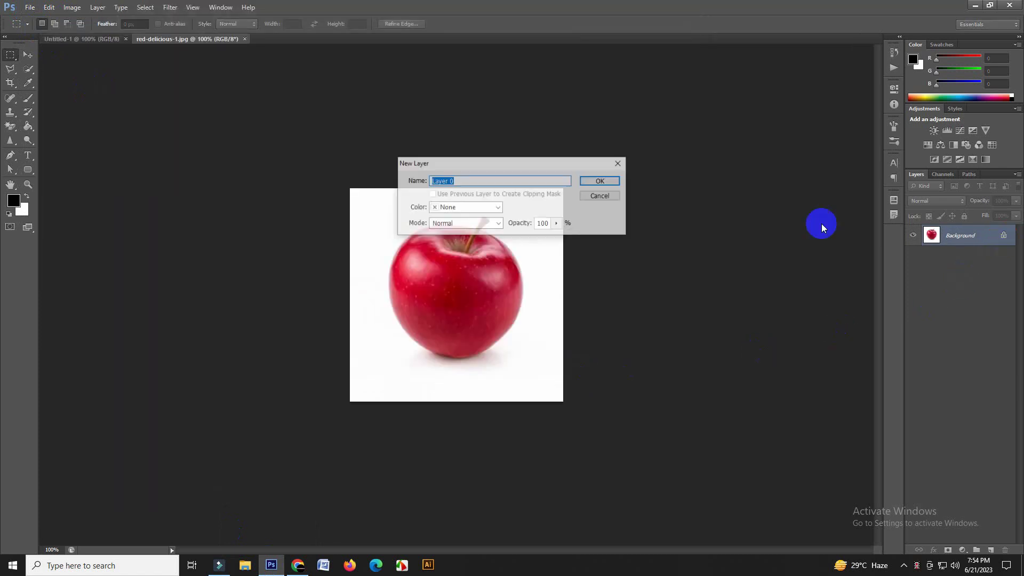
pyautogui.click(602, 182)
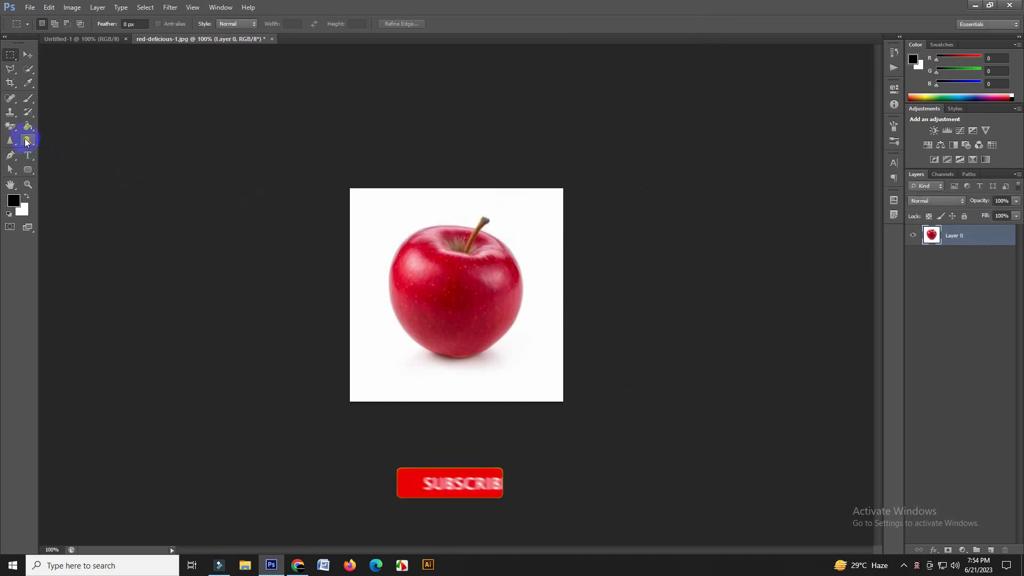
pyautogui.click(10, 126)
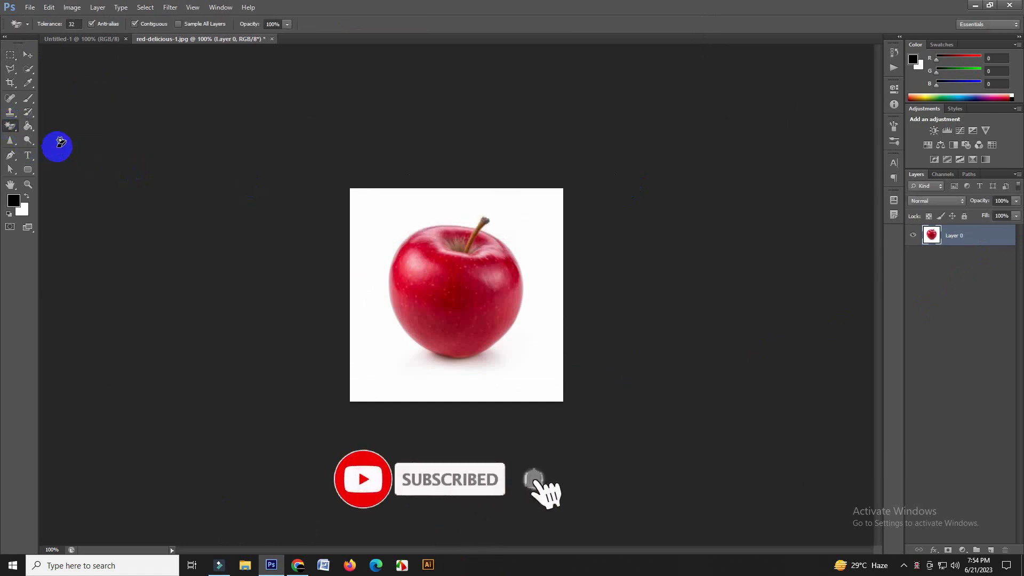
pyautogui.click(373, 216)
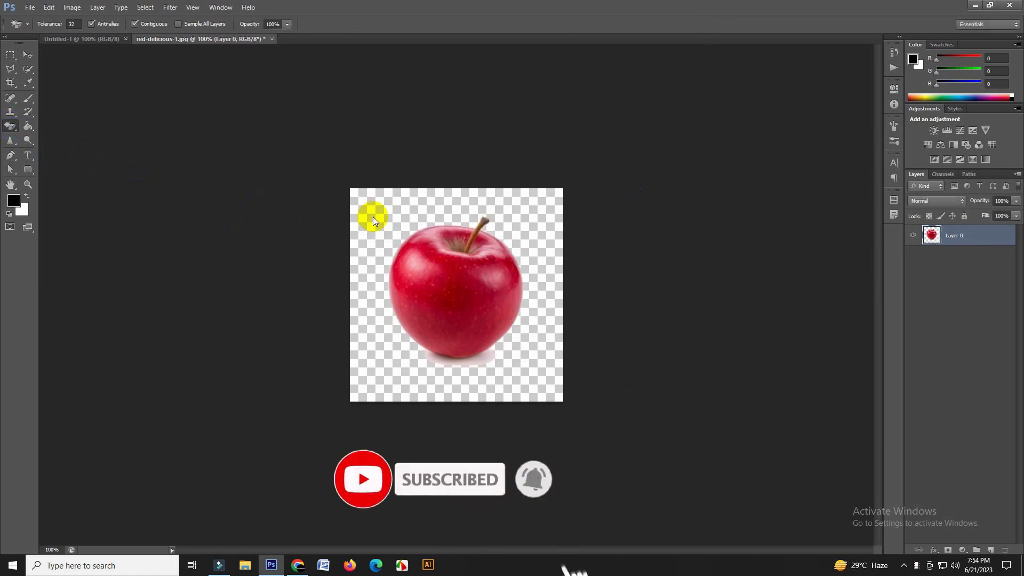
pyautogui.click(28, 60)
pyautogui.moveTo(448, 309); pyautogui.dragTo(84, 47)
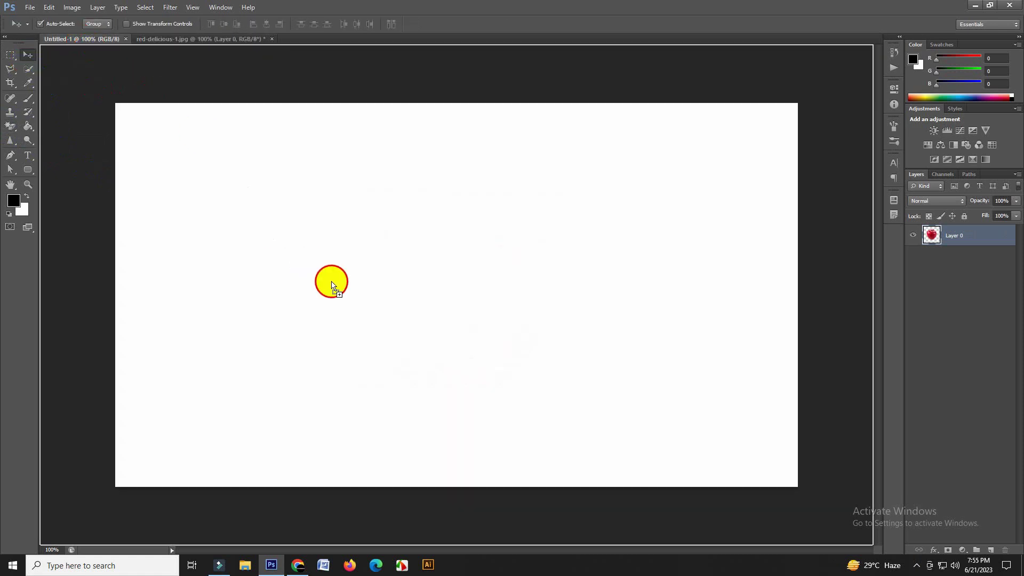
# Drop the apple onto the white canvas and enlarge it to about 208%, centred.
pyautogui.moveTo(84, 46); pyautogui.dragTo(394, 318)
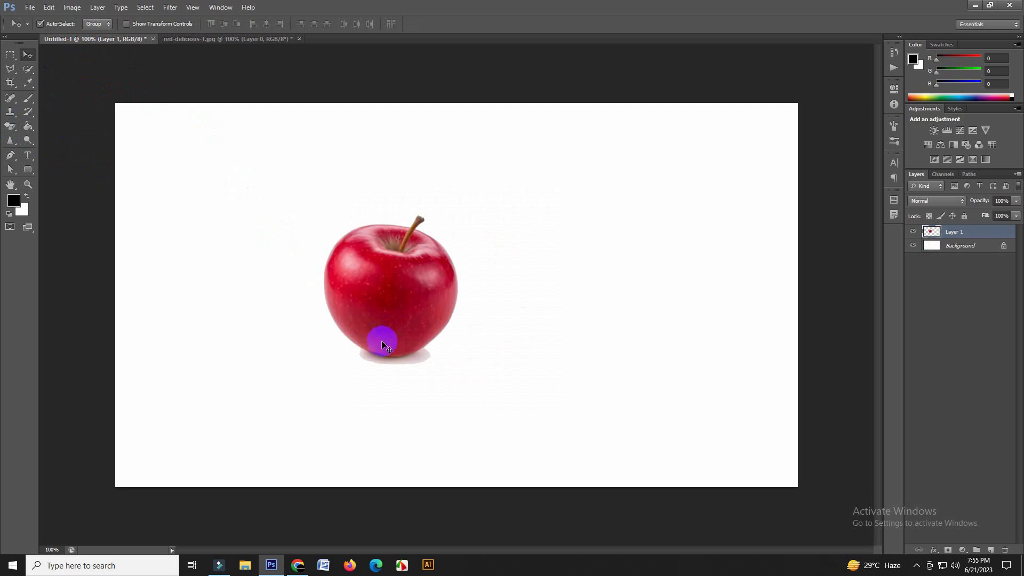
pyautogui.hotkey('ctrl', 't')
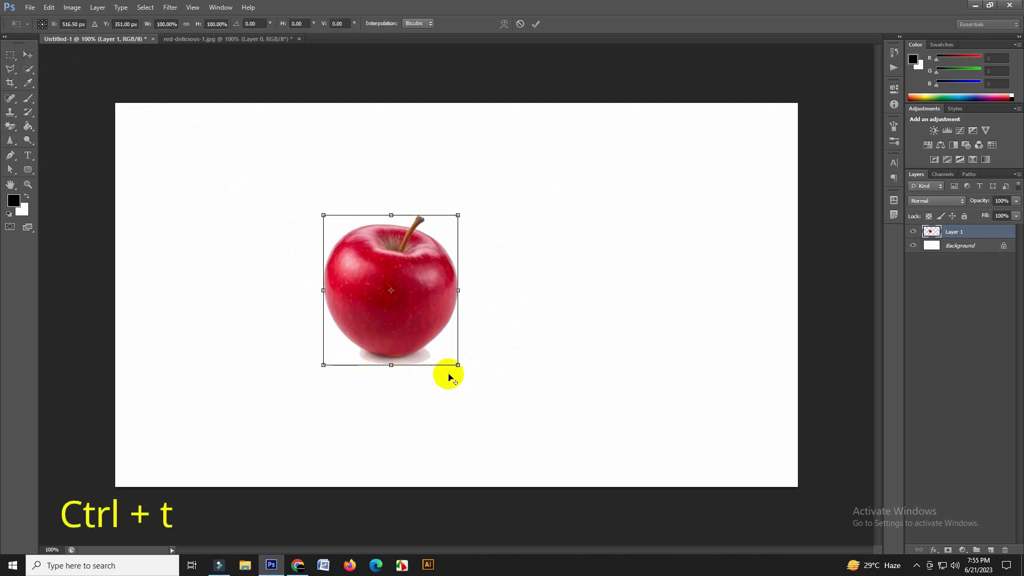
pyautogui.moveTo(457, 364); pyautogui.dragTo(519, 424)
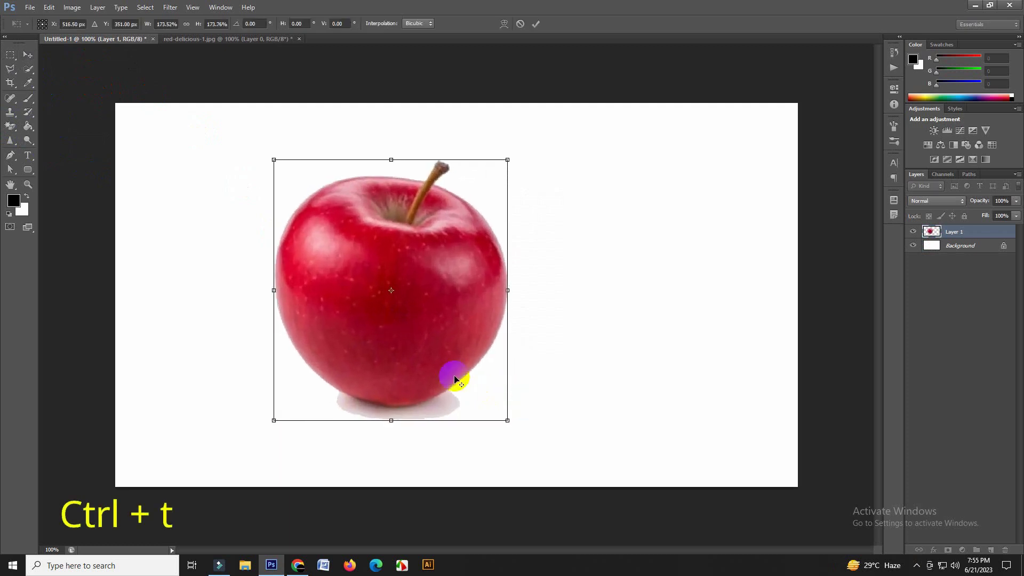
pyautogui.moveTo(466, 351); pyautogui.dragTo(500, 357)
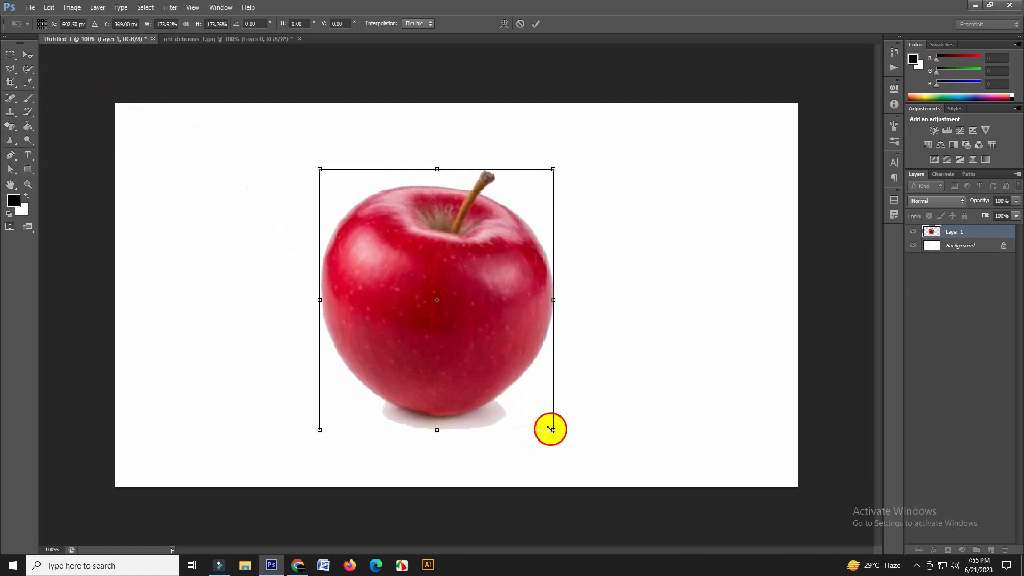
pyautogui.moveTo(551, 429); pyautogui.dragTo(576, 452)
pyautogui.moveTo(479, 374); pyautogui.dragTo(492, 375)
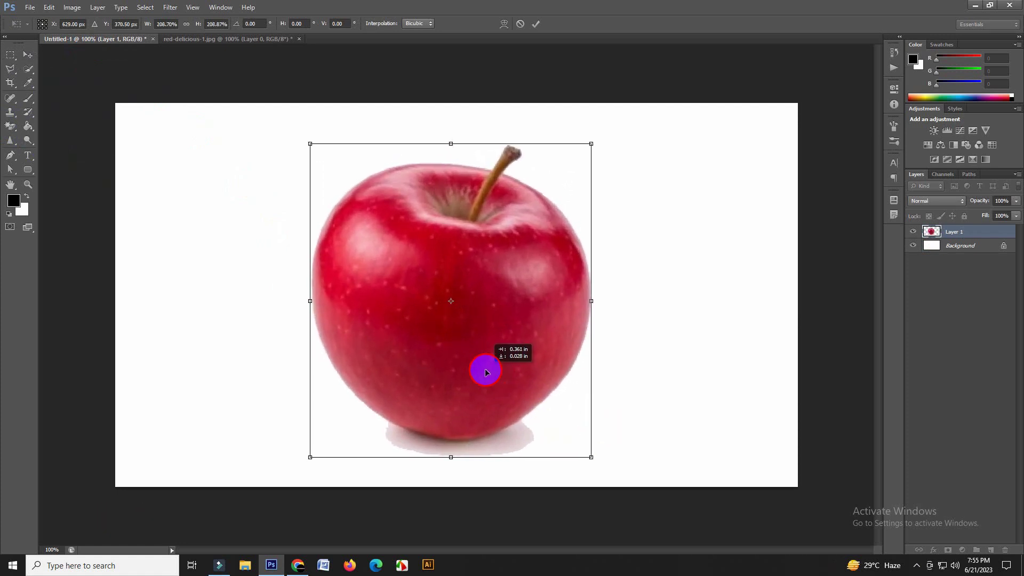
pyautogui.click(536, 24)
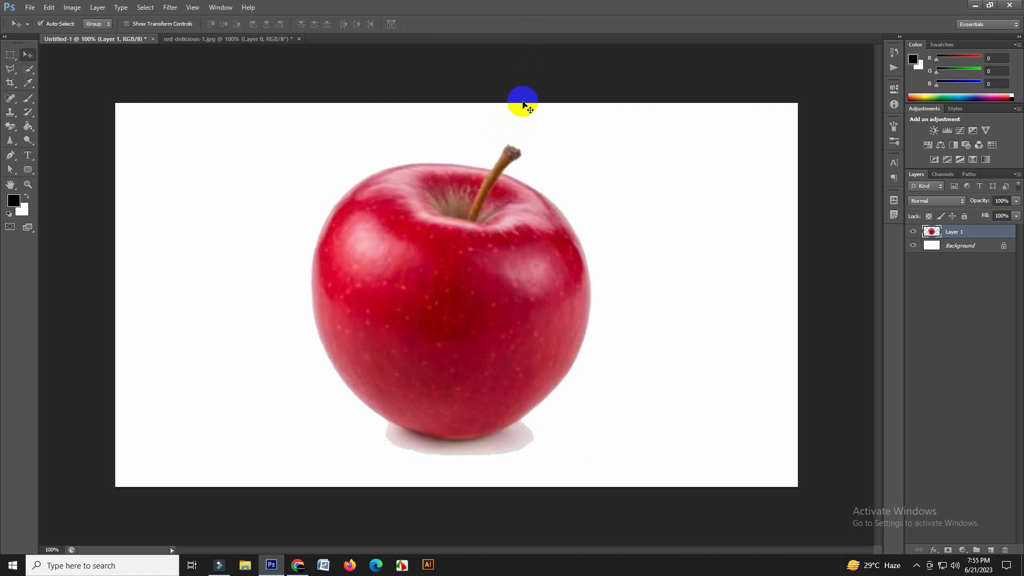
# Erase the grey shadow beneath the apple with a size-40 Eraser.
pyautogui.click(14, 130)
pyautogui.click(62, 125)
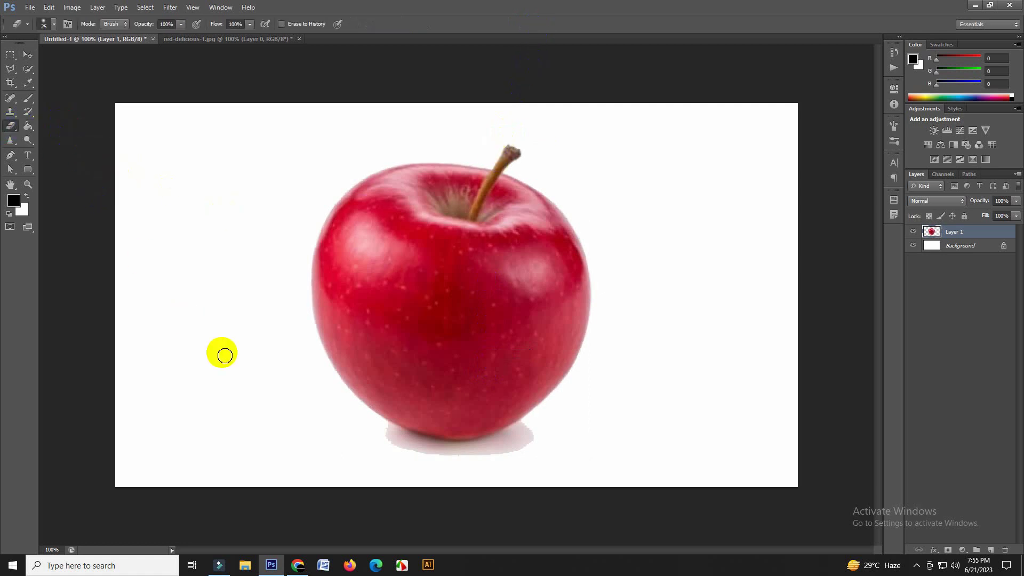
pyautogui.press(']')
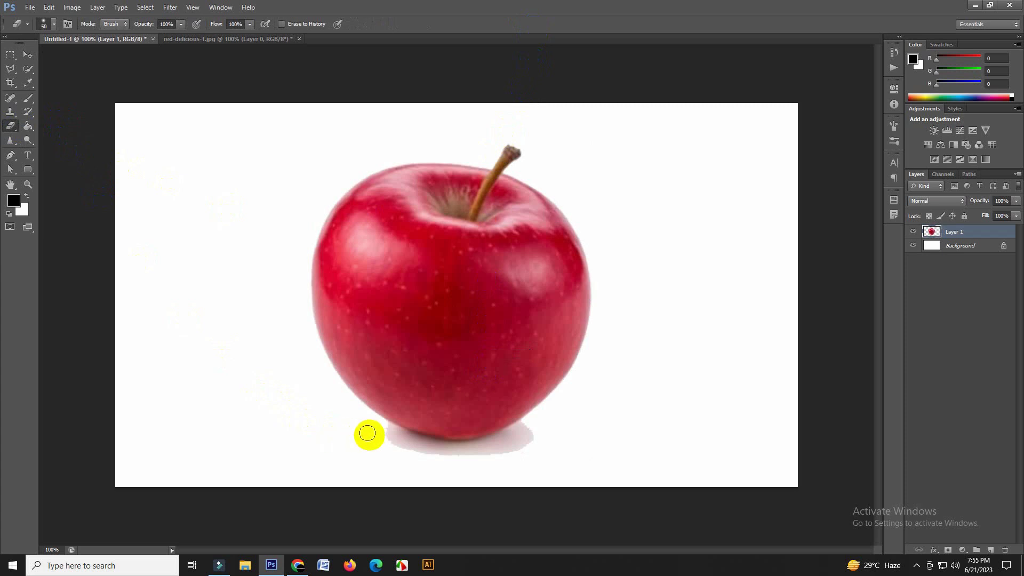
pyautogui.moveTo(374, 433)
pyautogui.mouseDown()
pyautogui.moveTo(455, 455)
pyautogui.moveTo(542, 436)
pyautogui.mouseUp()
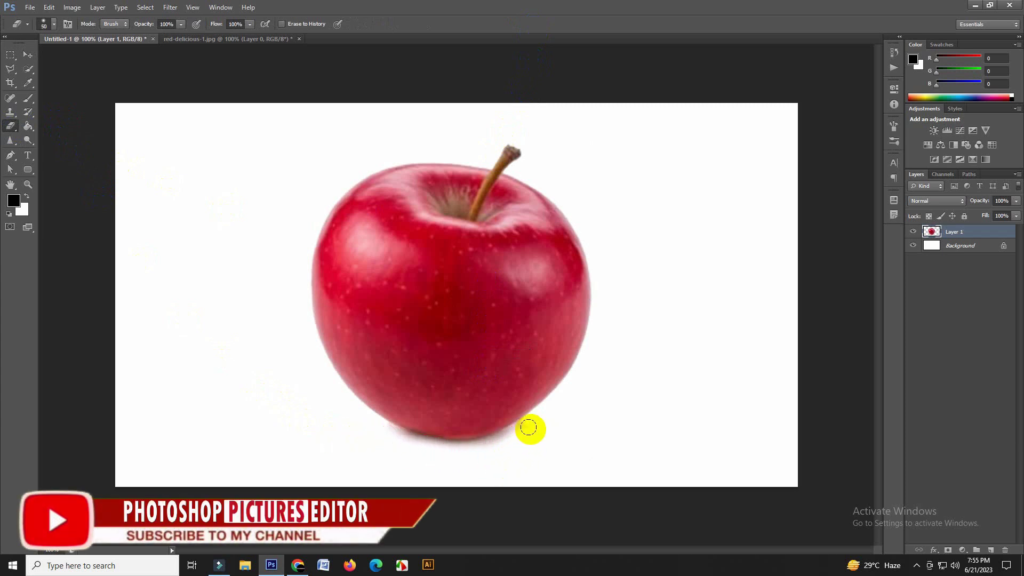
pyautogui.moveTo(497, 443)
pyautogui.mouseDown()
pyautogui.moveTo(437, 451)
pyautogui.moveTo(377, 437)
pyautogui.mouseUp()
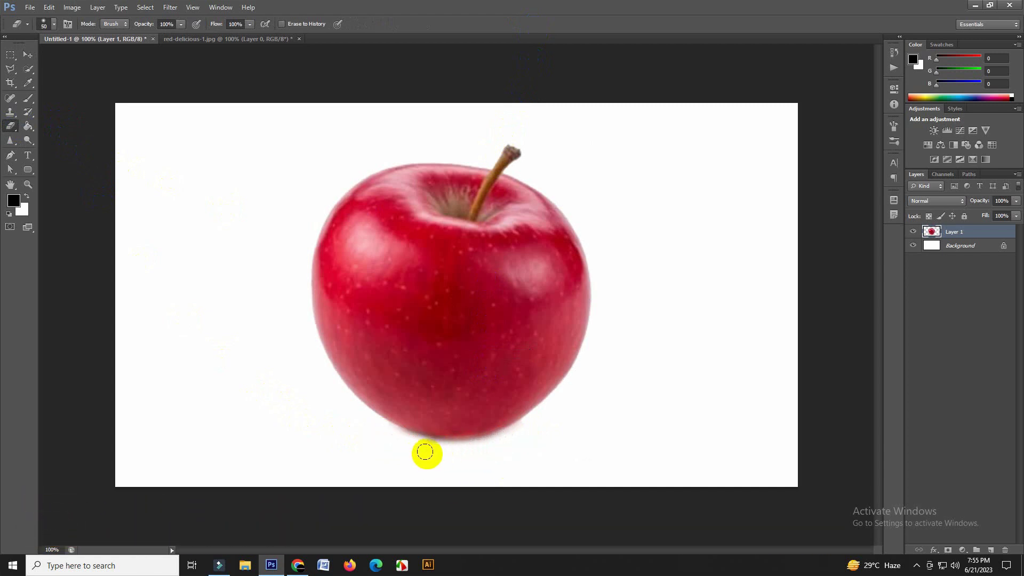
pyautogui.moveTo(423, 448)
pyautogui.mouseDown()
pyautogui.moveTo(523, 446)
pyautogui.moveTo(492, 450)
pyautogui.mouseUp()
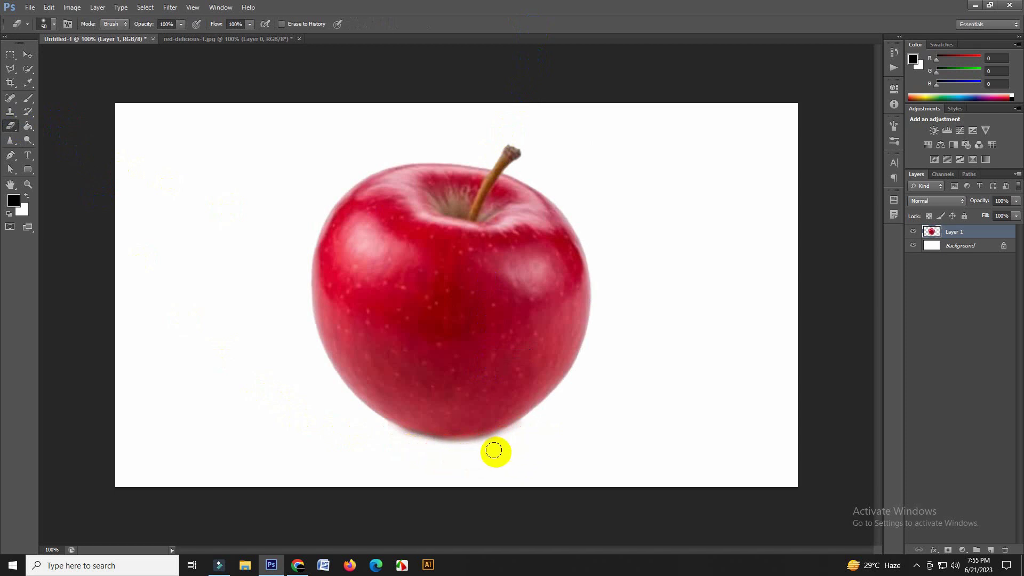
pyautogui.click(11, 56)
# Cut the apple's left half onto its own Layer 2 using a rectangular selection and Layer Via Cut.
pyautogui.click(40, 56)
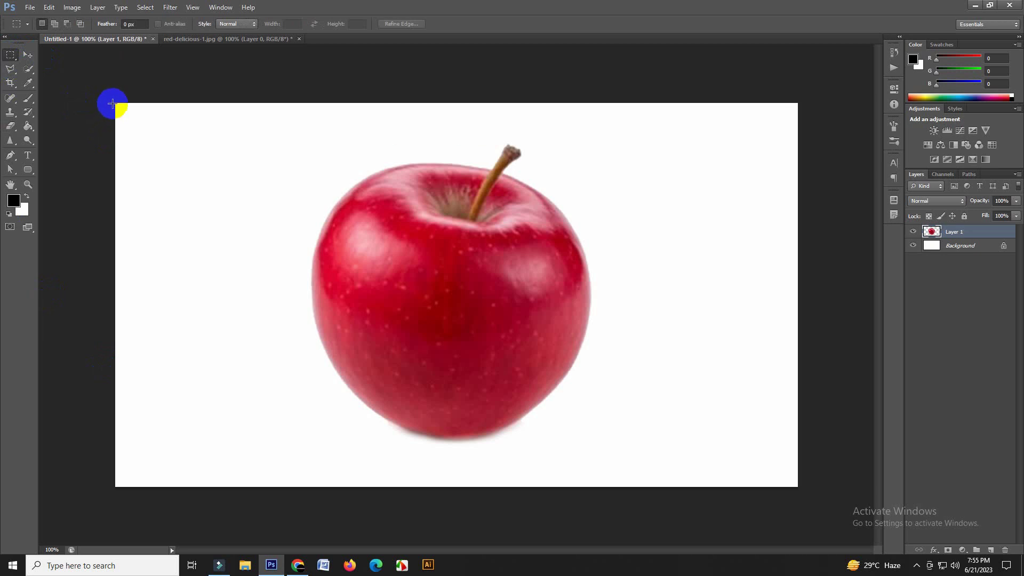
pyautogui.moveTo(113, 103)
pyautogui.mouseDown()
pyautogui.moveTo(340, 372)
pyautogui.moveTo(459, 493)
pyautogui.mouseUp()
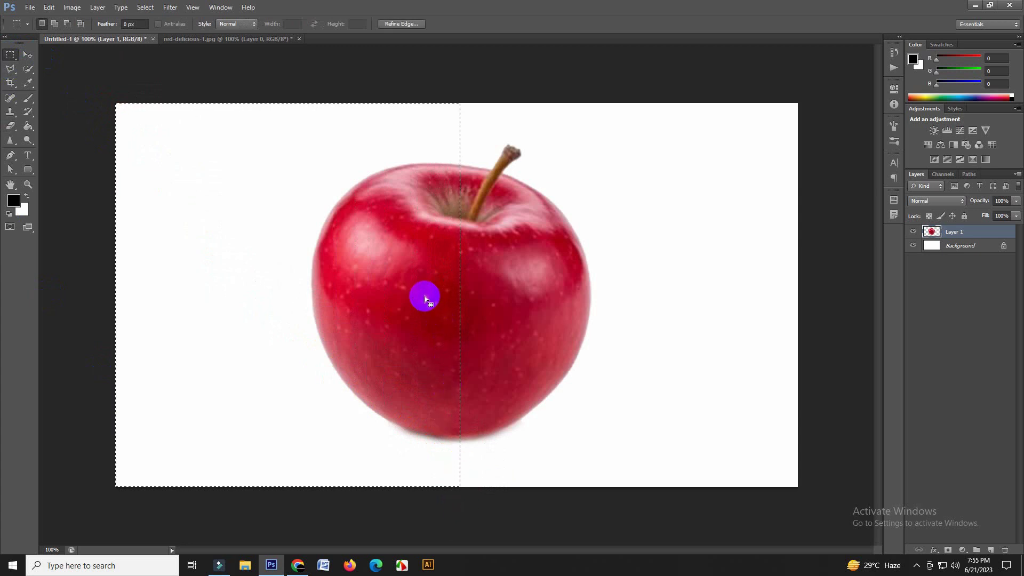
pyautogui.rightClick(420, 279)
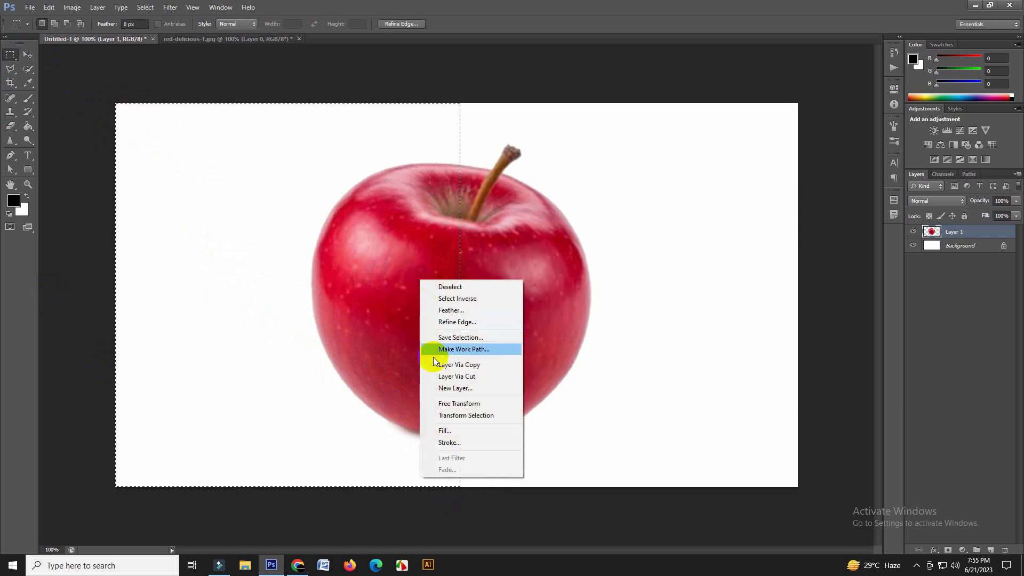
pyautogui.click(484, 381)
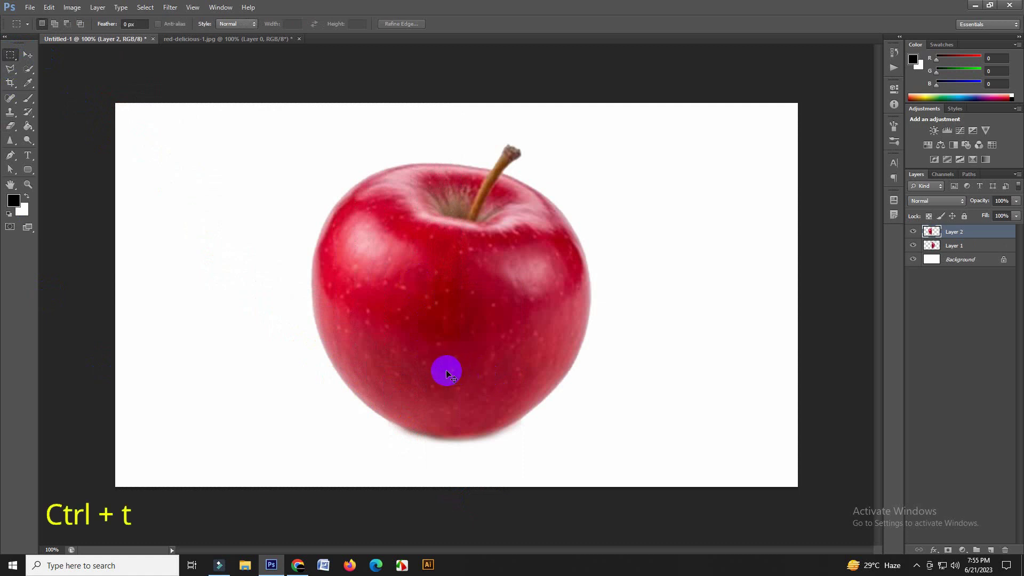
# Warp the left half's inner top edge outward to open a wedge-shaped gap.
pyautogui.hotkey('ctrl', 't')
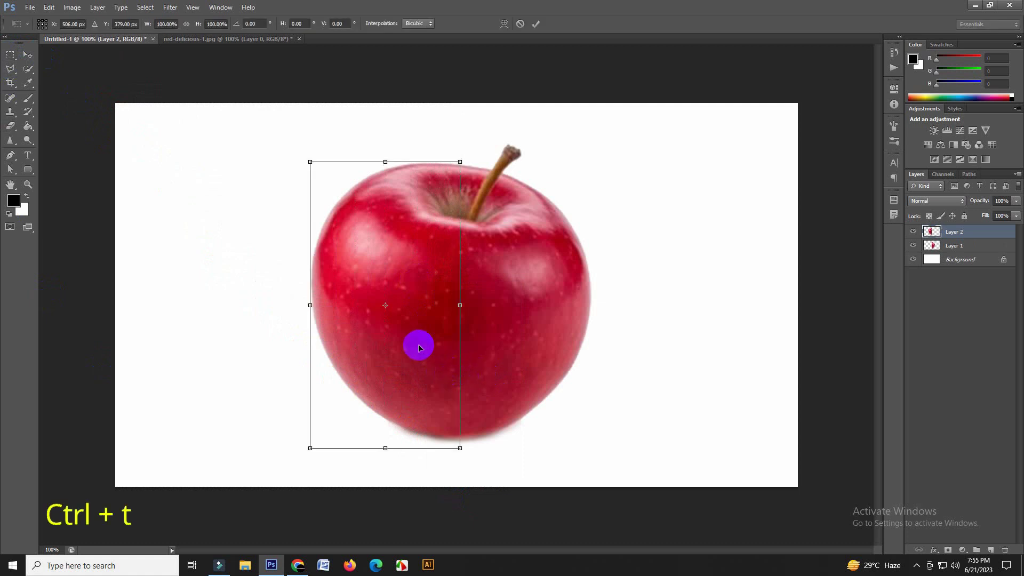
pyautogui.rightClick(387, 289)
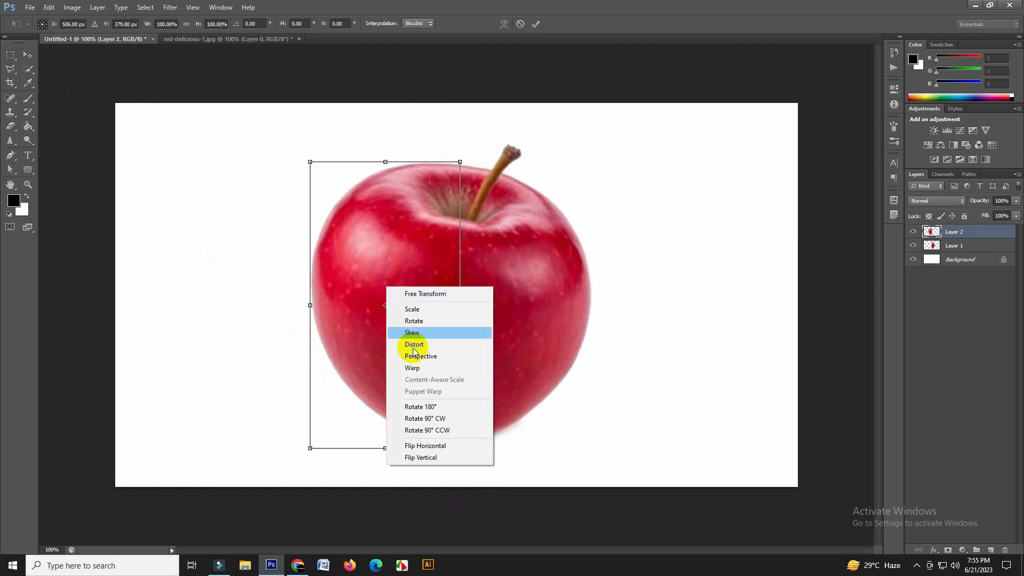
pyautogui.click(438, 367)
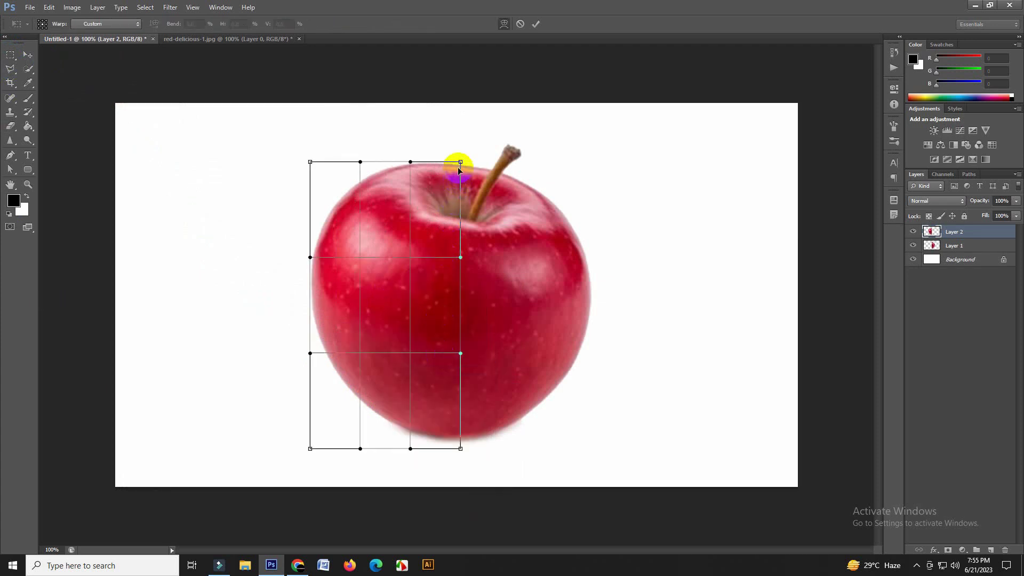
pyautogui.moveTo(458, 164)
pyautogui.mouseDown()
pyautogui.moveTo(420, 167)
pyautogui.moveTo(385, 147)
pyautogui.mouseUp()
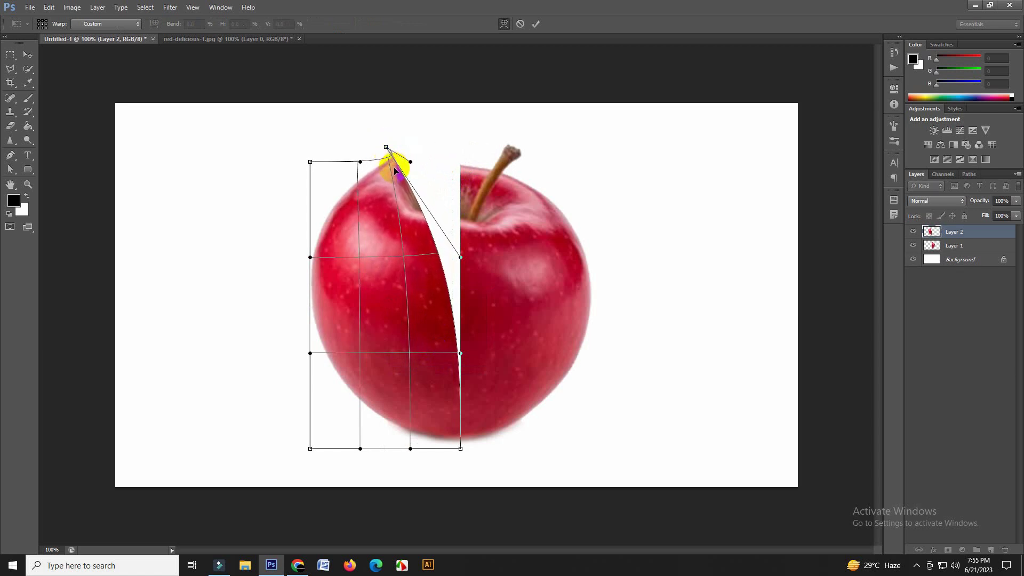
pyautogui.click(535, 24)
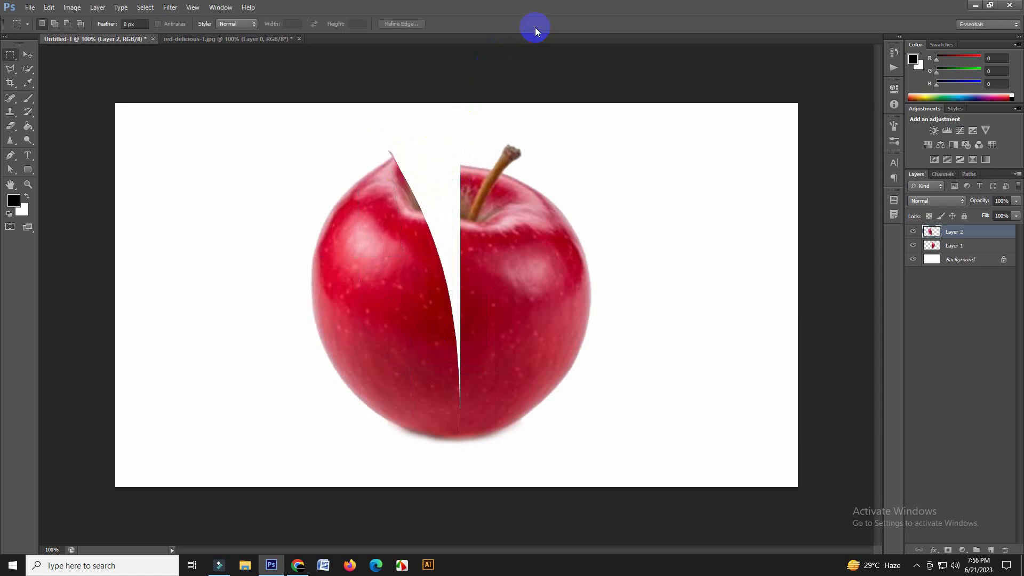
# Warp the right apple half on Layer 1, pulling its inner top edge up and right past the stem.
pyautogui.click(928, 246)
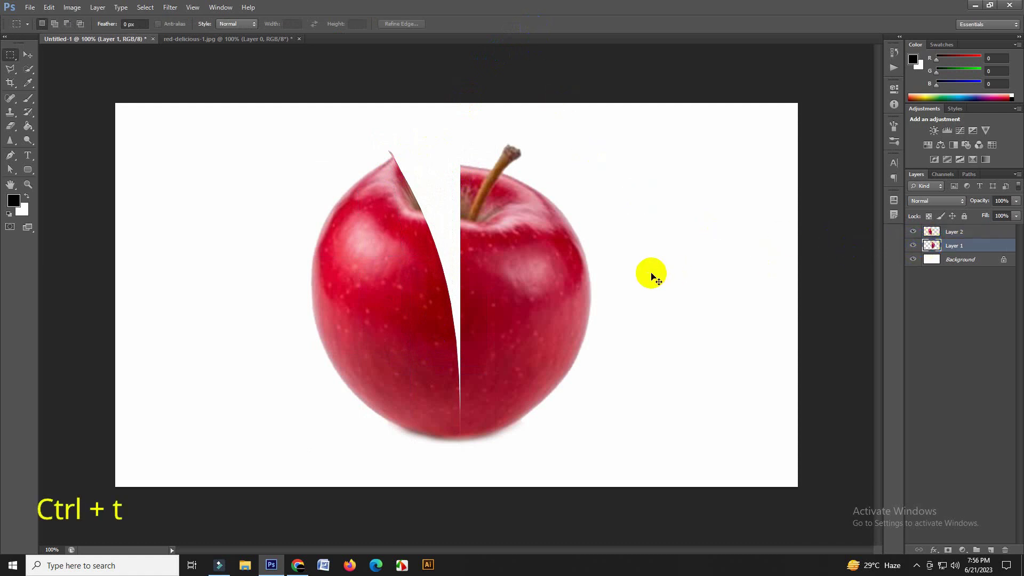
pyautogui.hotkey('ctrl', 't')
pyautogui.rightClick(532, 278)
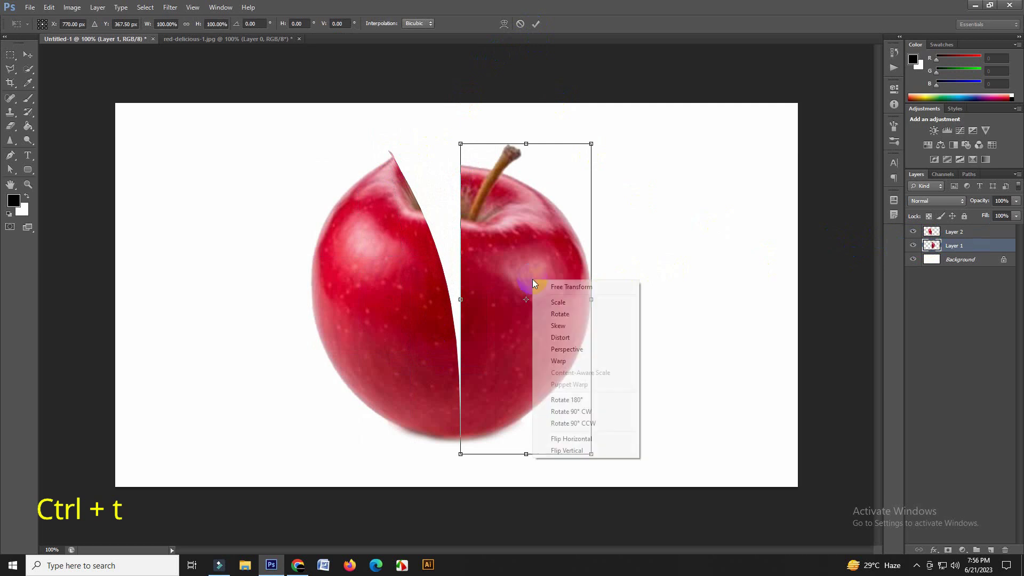
pyautogui.click(555, 360)
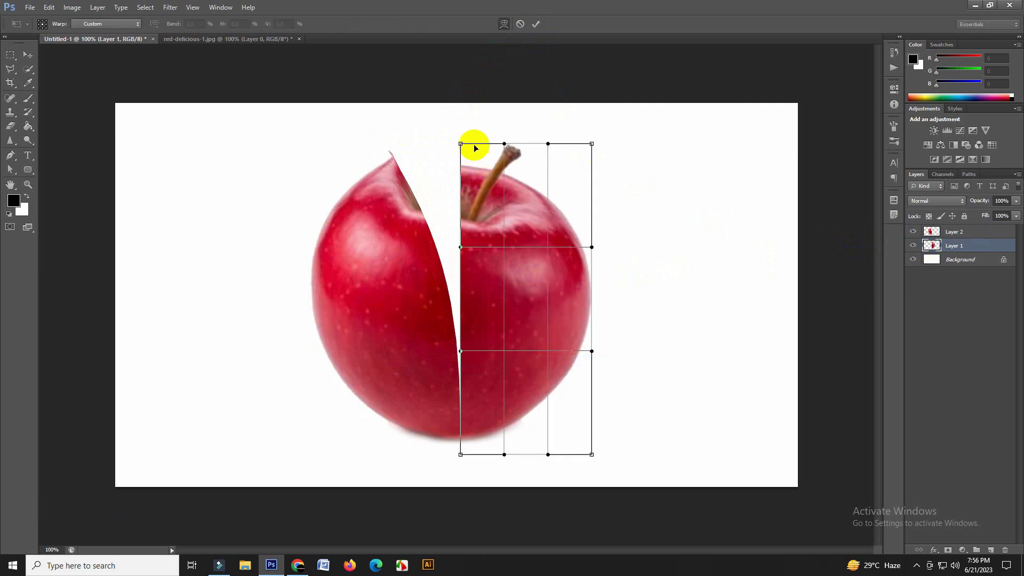
pyautogui.moveTo(460, 144)
pyautogui.mouseDown()
pyautogui.moveTo(506, 142)
pyautogui.moveTo(522, 123)
pyautogui.mouseUp()
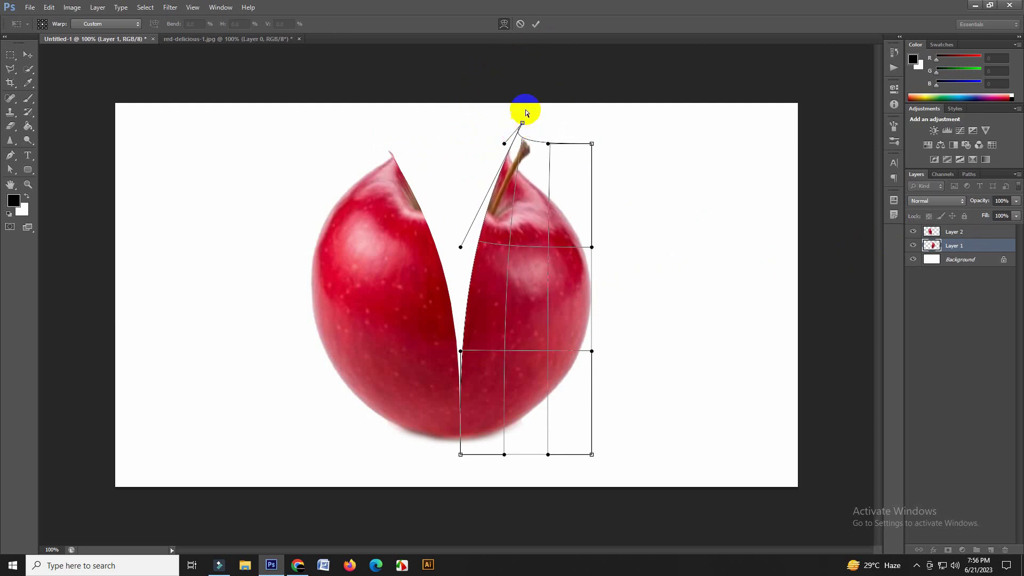
pyautogui.click(534, 28)
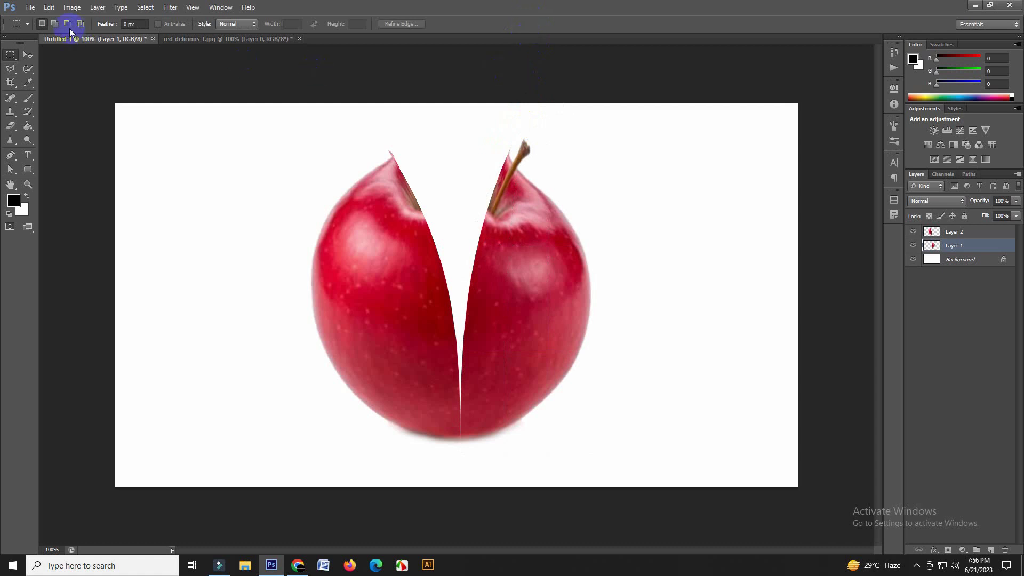
# Open the zipper clip-art image as a new document.
pyautogui.click(32, 10)
pyautogui.click(35, 22)
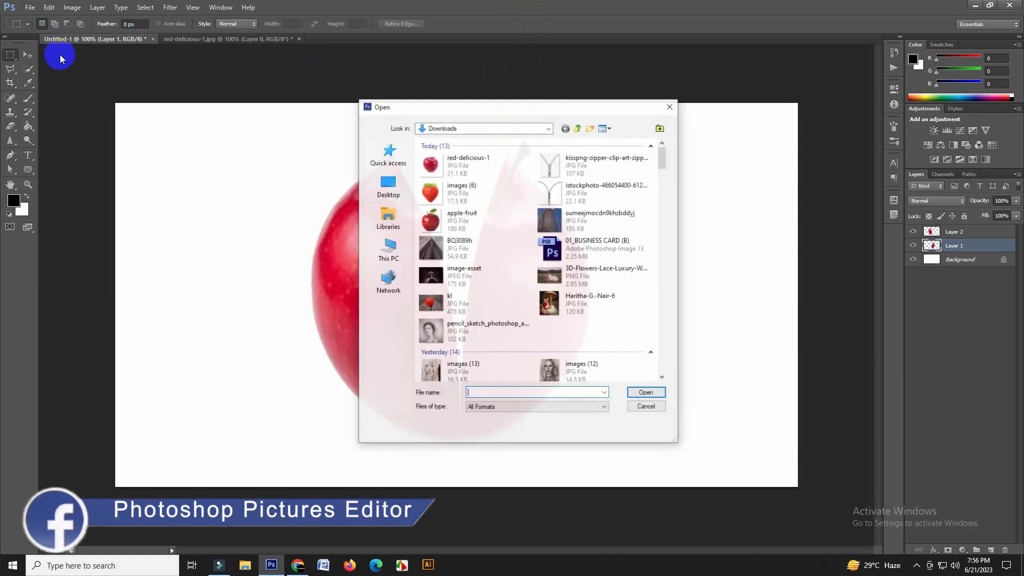
pyautogui.click(549, 164)
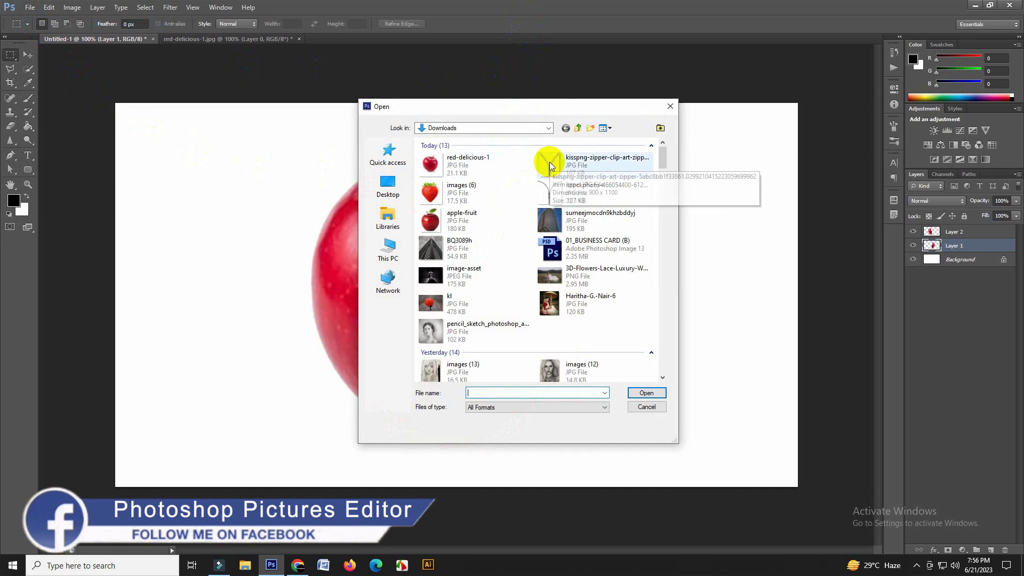
pyautogui.click(640, 393)
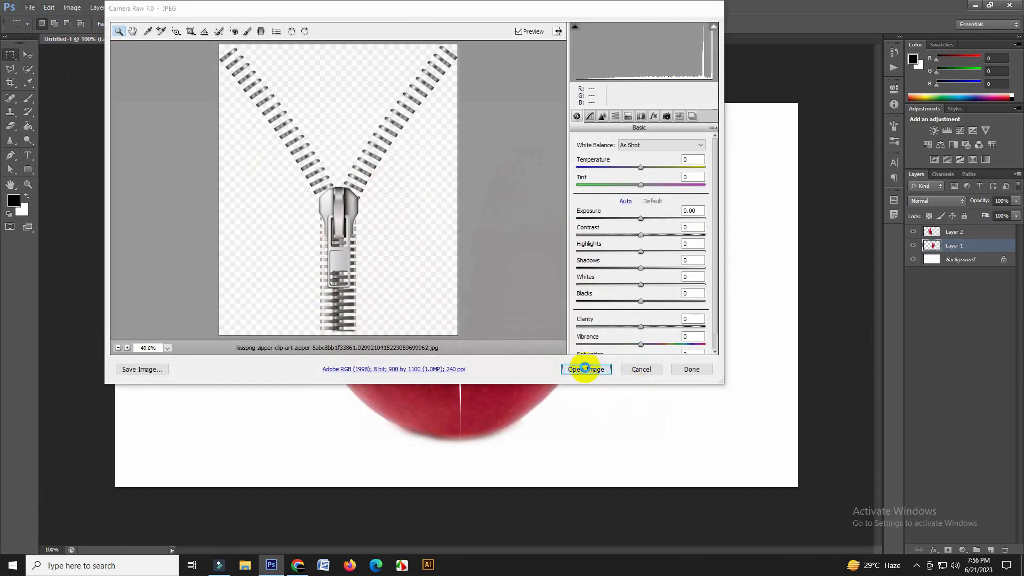
pyautogui.click(585, 367)
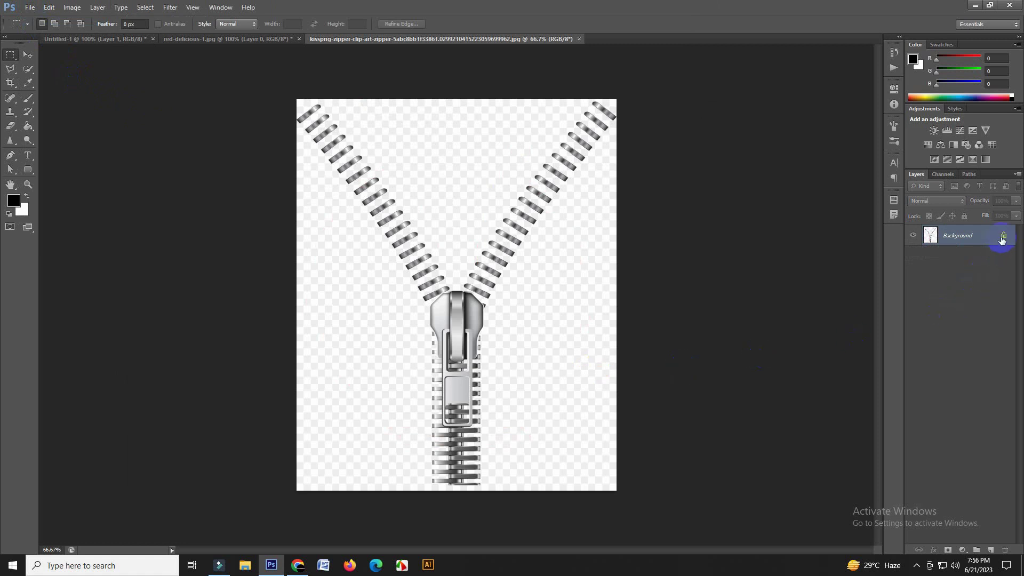
# Unlock the zipper's background as Layer 0 and magic-erase the white around it.
pyautogui.doubleClick(1003, 240)
pyautogui.click(601, 180)
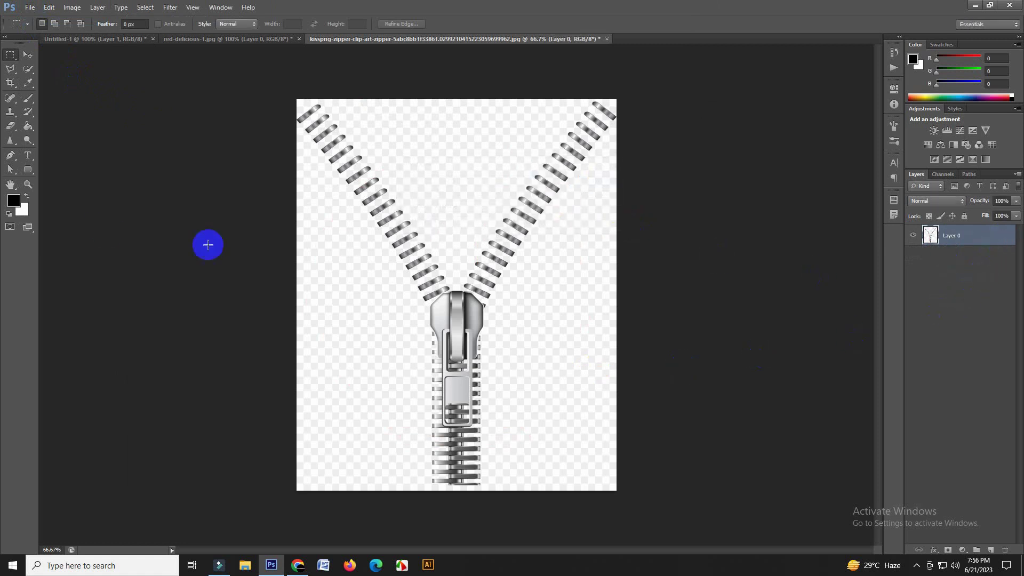
pyautogui.click(10, 130)
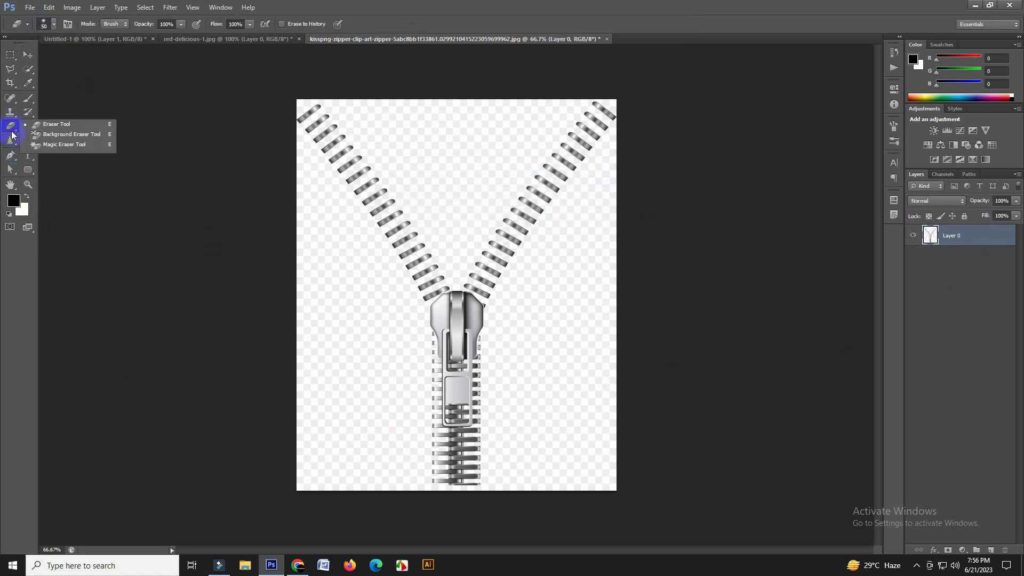
pyautogui.click(42, 146)
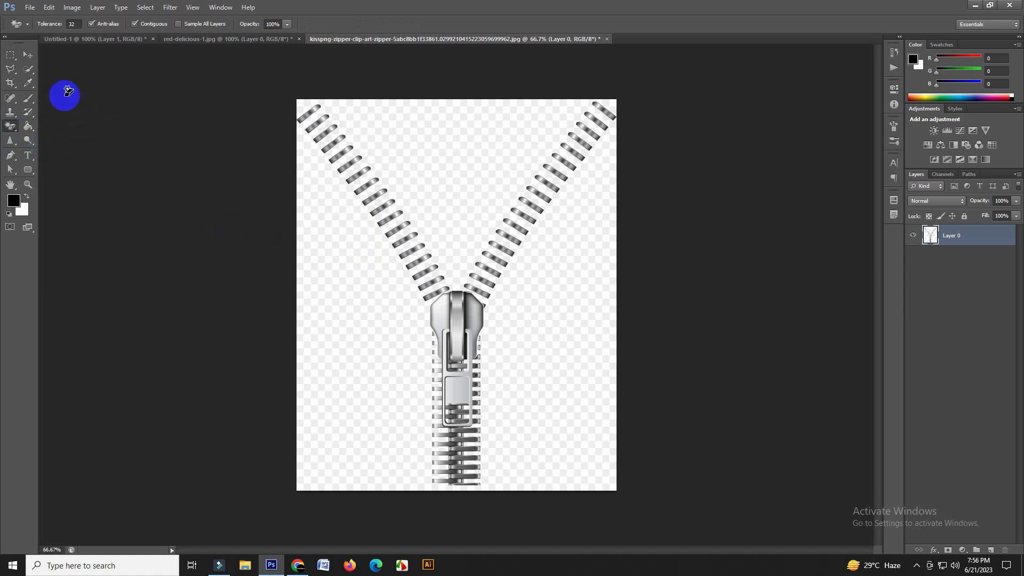
pyautogui.click(344, 278)
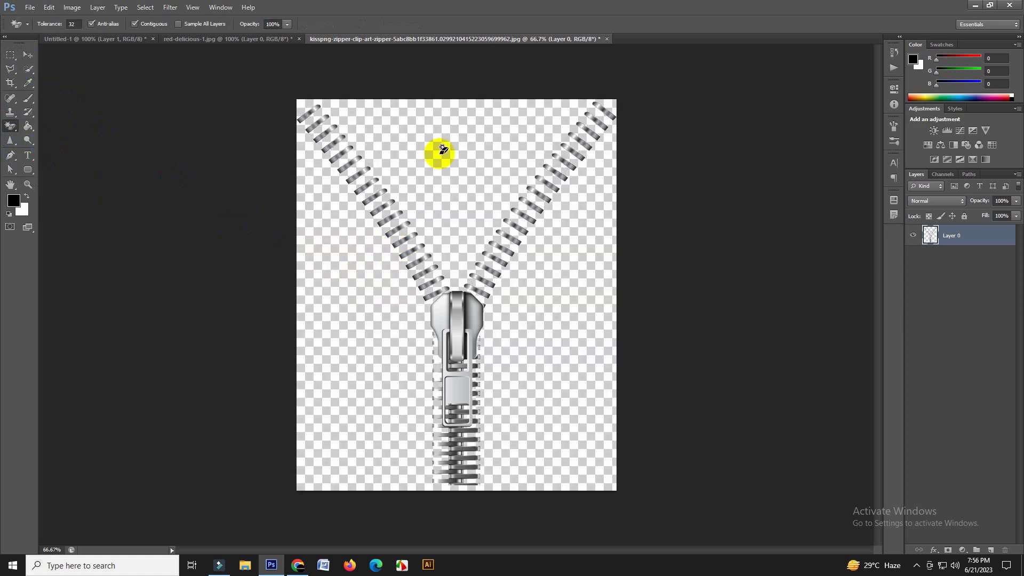
pyautogui.click(25, 55)
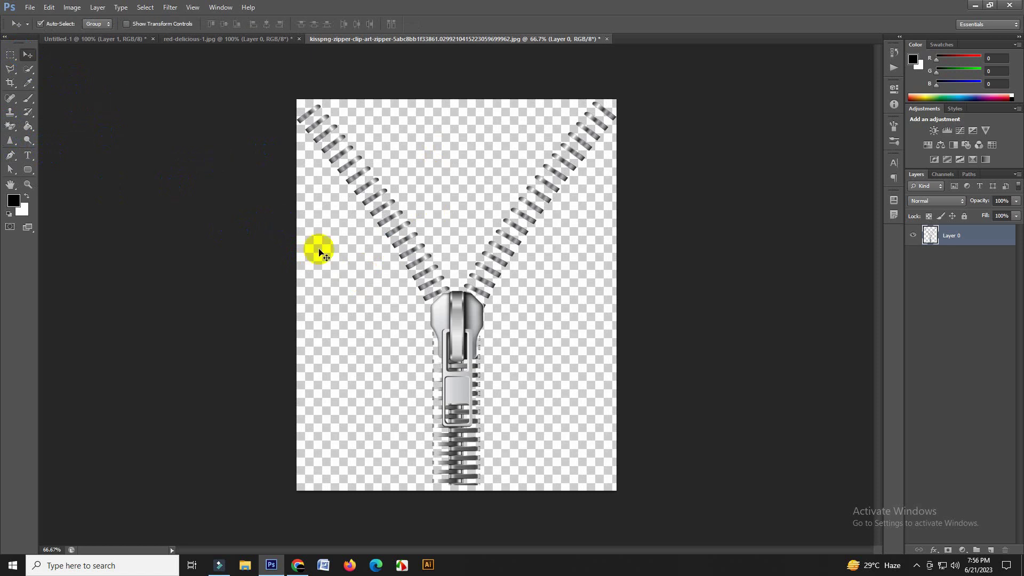
# Bring the zipper in as Layer 3 above both apple halves, scaled to about 48% and centred on the split.
pyautogui.moveTo(451, 327)
pyautogui.mouseDown()
pyautogui.moveTo(247, 192)
pyautogui.moveTo(130, 57)
pyautogui.moveTo(456, 366)
pyautogui.mouseUp()
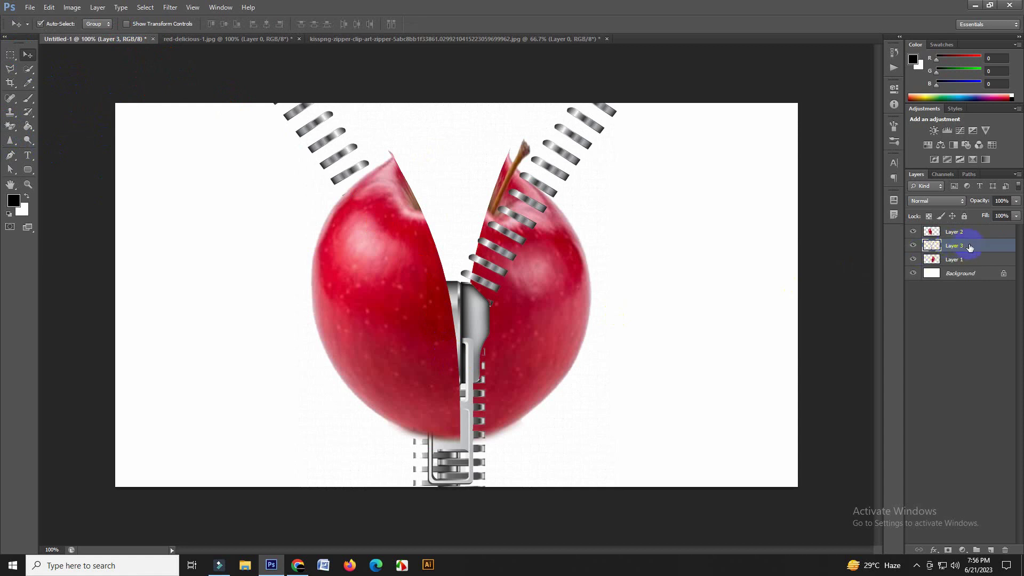
pyautogui.moveTo(969, 228); pyautogui.dragTo(969, 231)
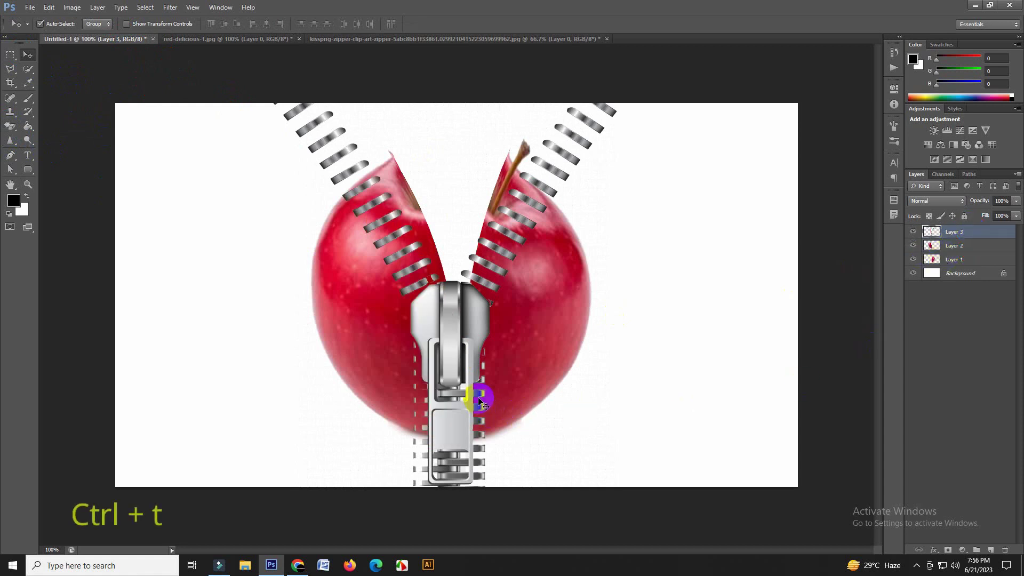
pyautogui.hotkey('ctrl', 't')
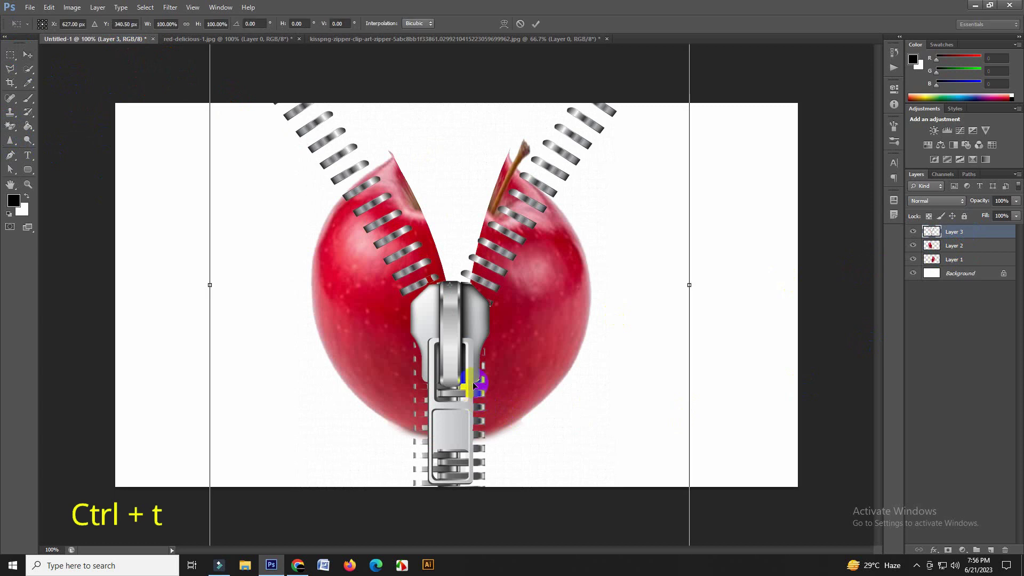
pyautogui.scroll(-2, 479, 375)
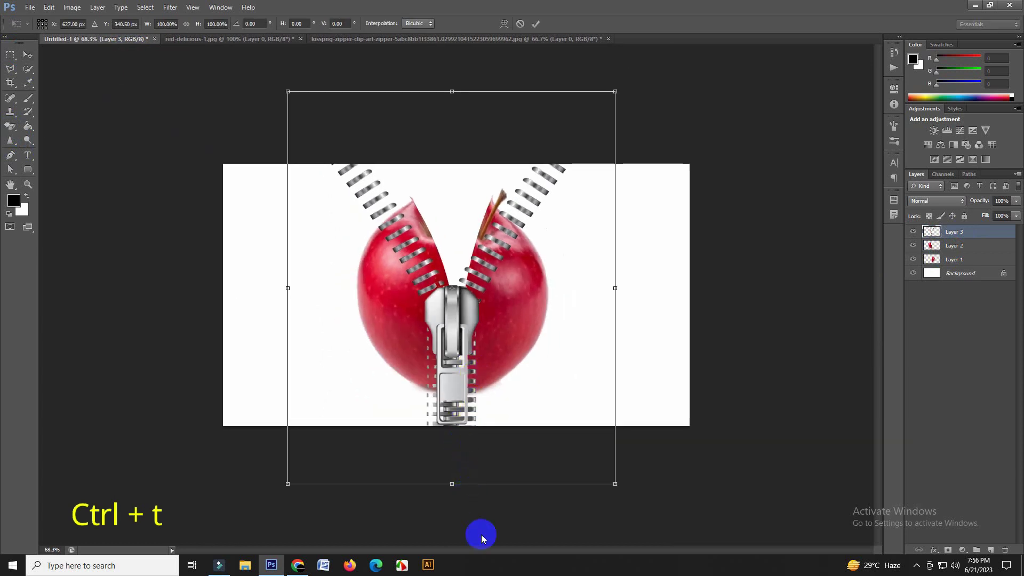
pyautogui.moveTo(615, 484); pyautogui.dragTo(536, 389)
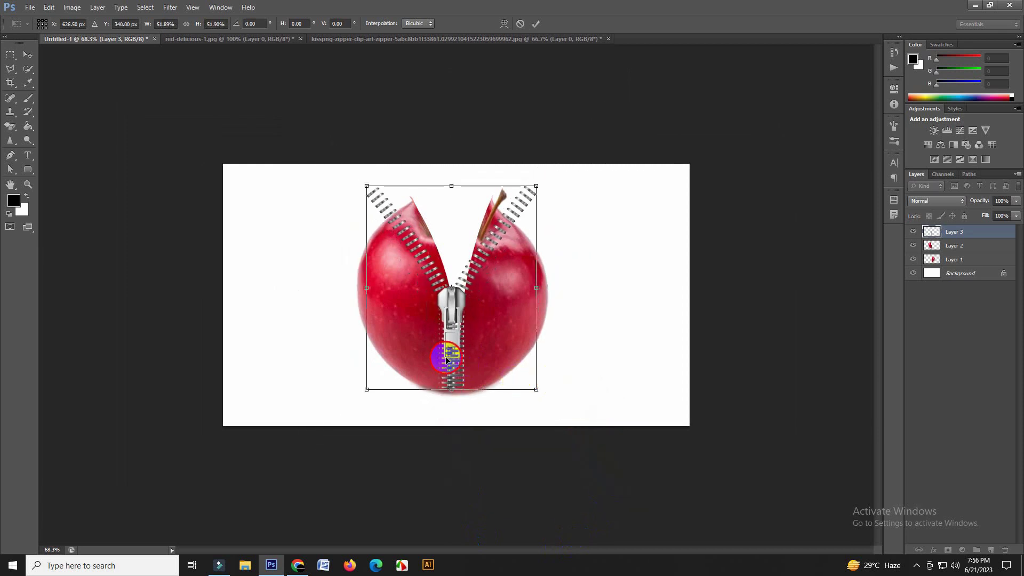
pyautogui.moveTo(447, 360); pyautogui.dragTo(449, 376)
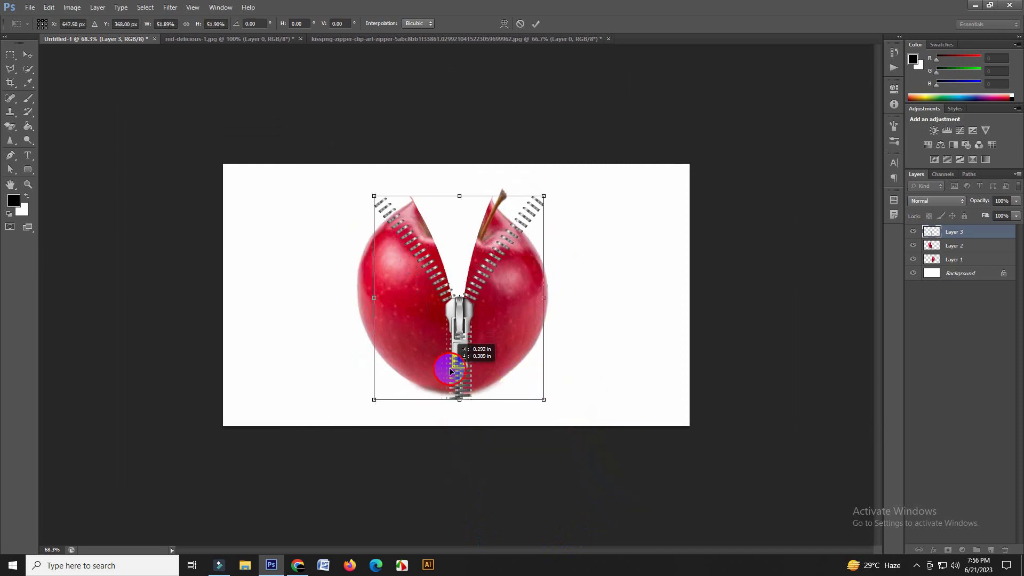
pyautogui.moveTo(544, 399); pyautogui.dragTo(537, 393)
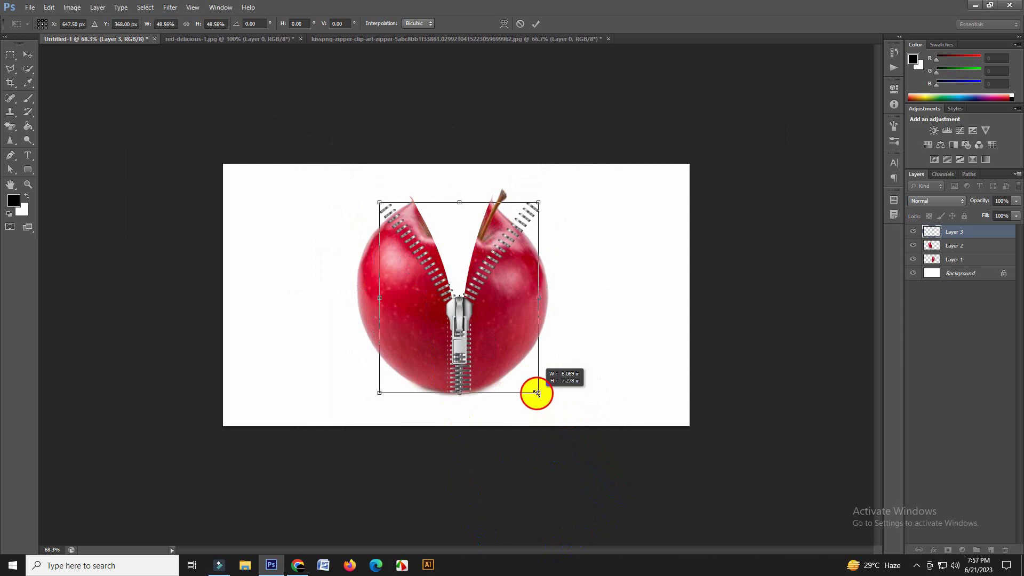
pyautogui.scroll(8, 404, 367)
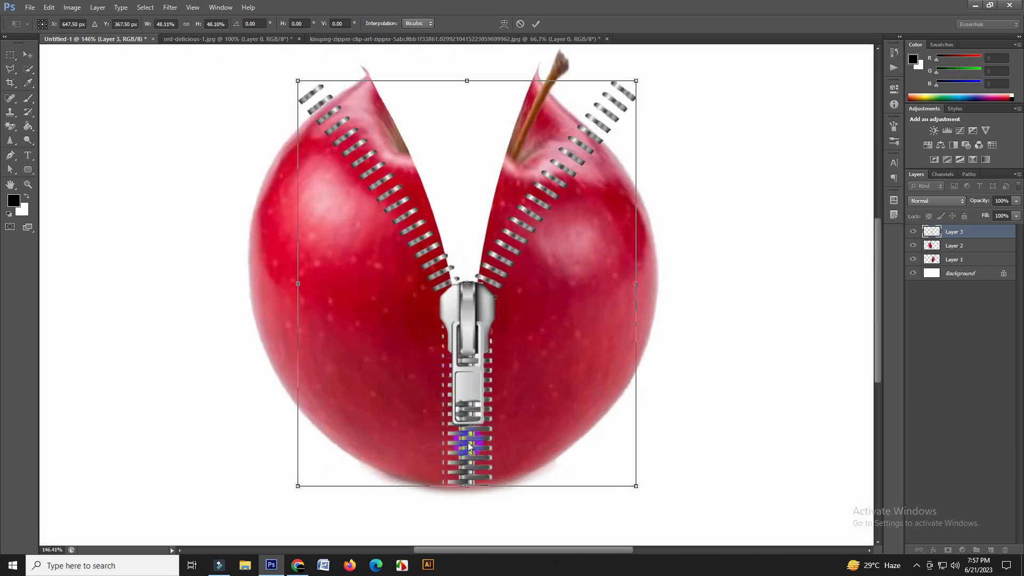
pyautogui.moveTo(466, 443); pyautogui.dragTo(464, 435)
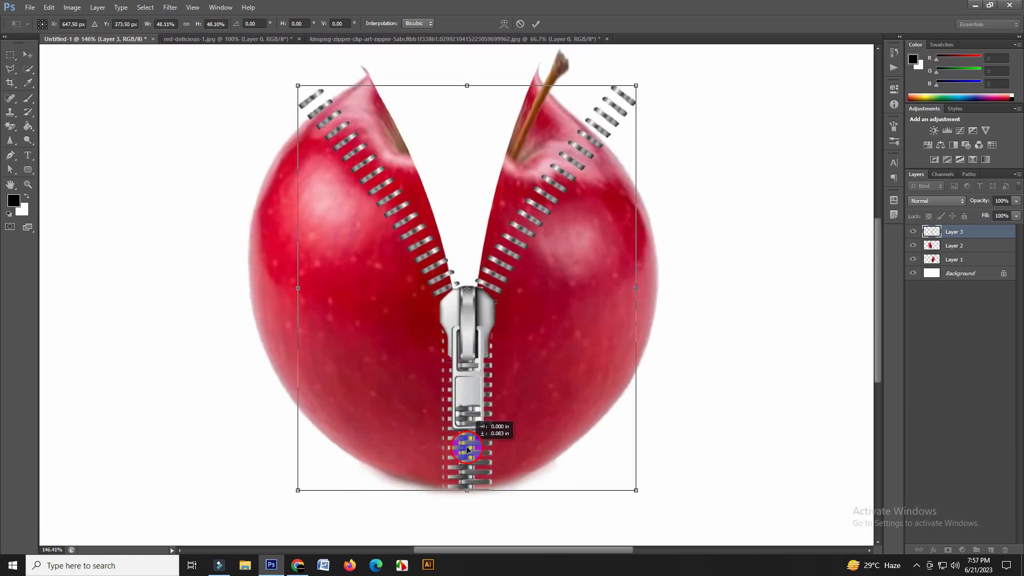
# Warp the zipper's top so both halves rise toward the stem along the apple's cut edges.
pyautogui.rightClick(454, 379)
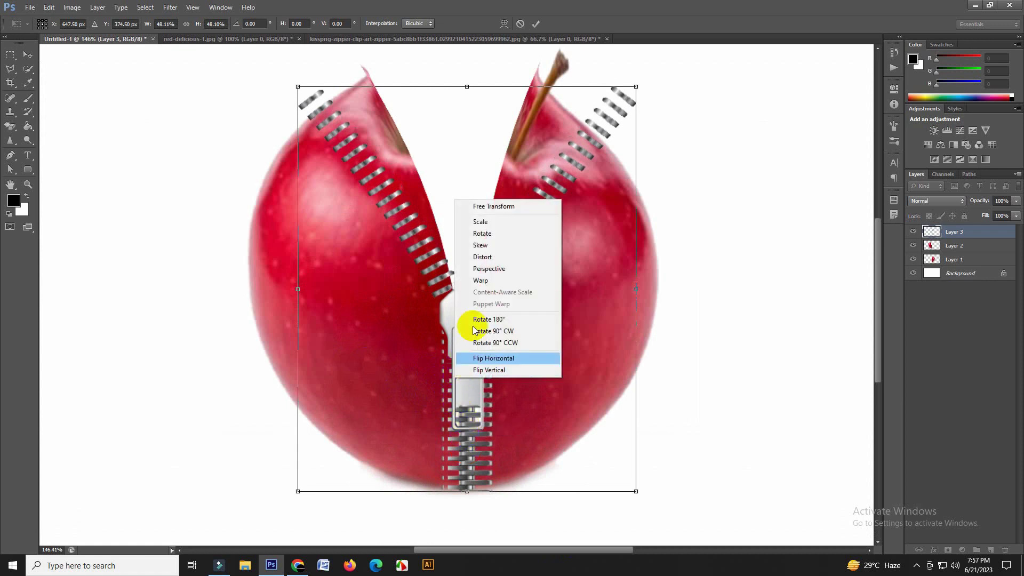
pyautogui.click(480, 281)
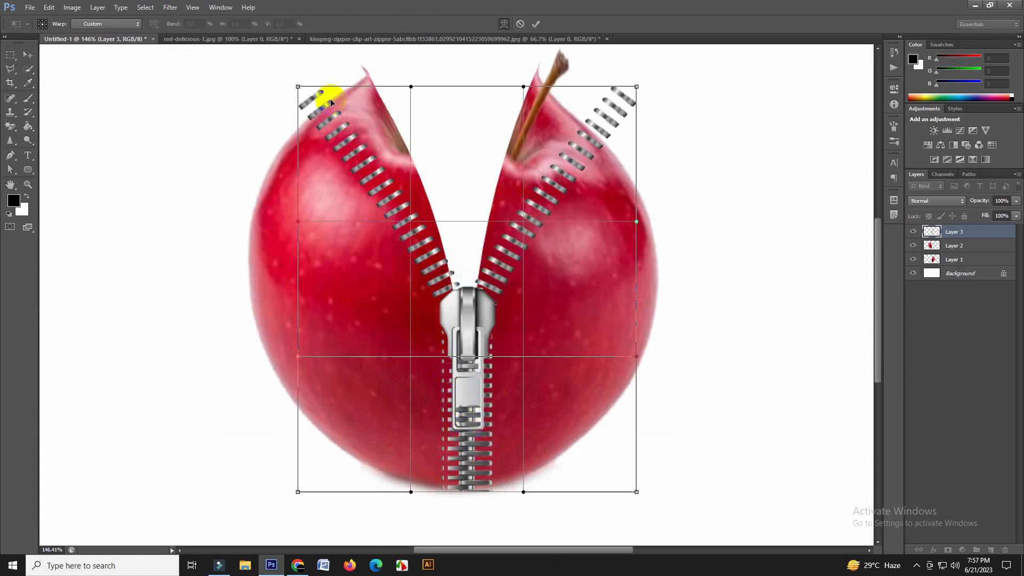
pyautogui.moveTo(352, 145)
pyautogui.mouseDown()
pyautogui.moveTo(335, 81)
pyautogui.moveTo(359, 70)
pyautogui.mouseUp()
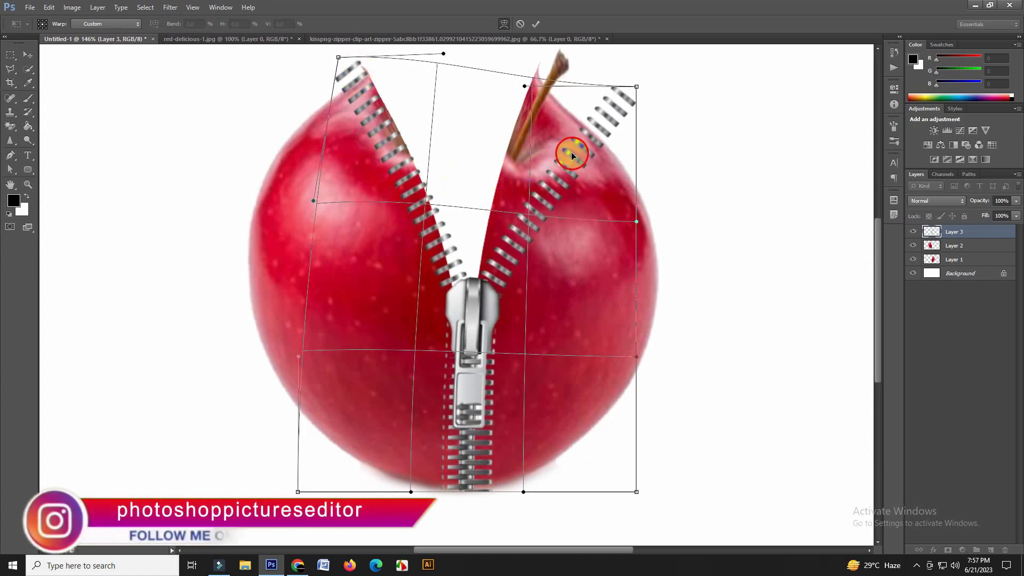
pyautogui.moveTo(567, 151); pyautogui.dragTo(559, 151)
pyautogui.moveTo(602, 105); pyautogui.dragTo(551, 80)
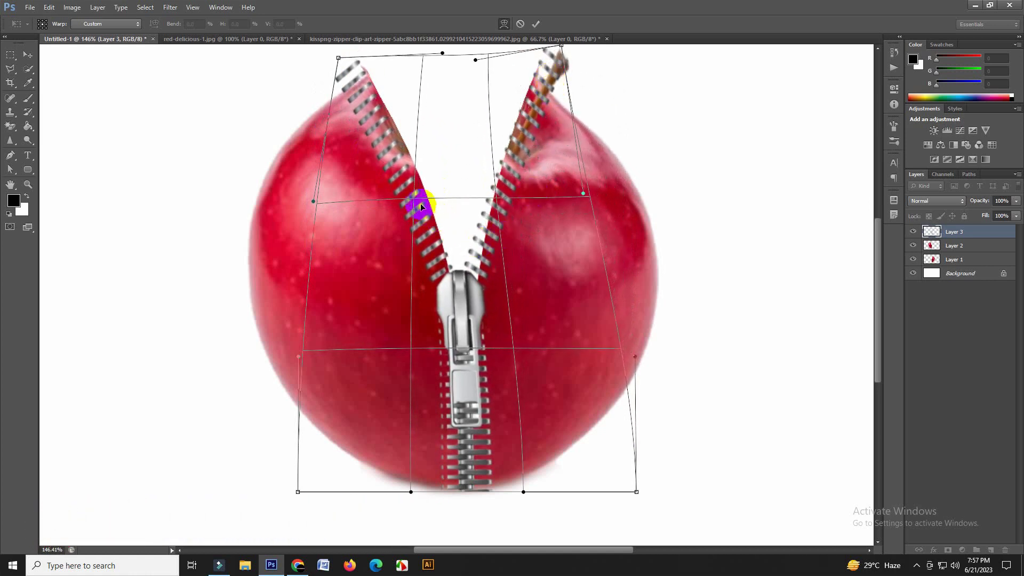
pyautogui.moveTo(419, 203); pyautogui.dragTo(422, 200)
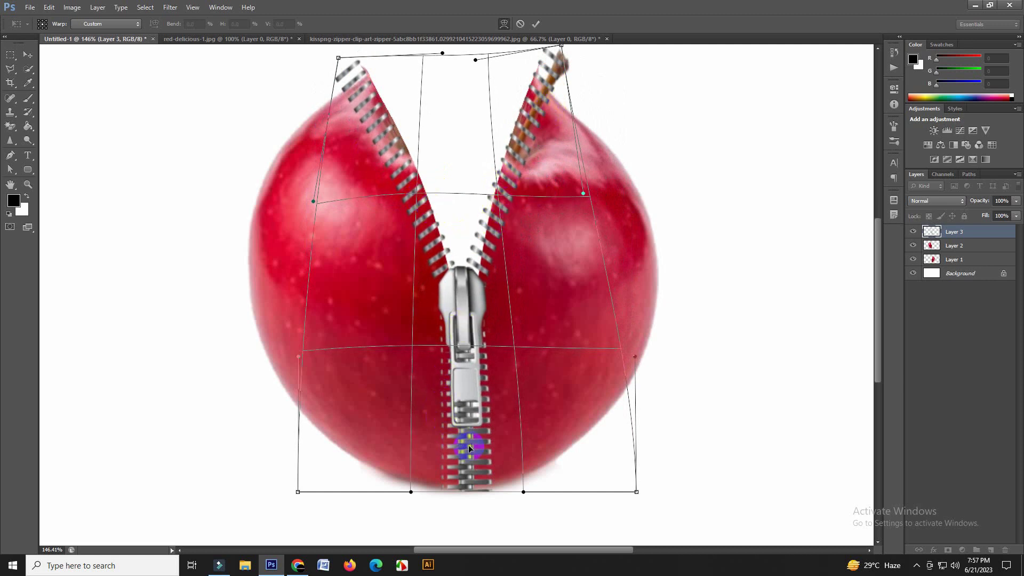
# Pull the zipper's lower teeth and bottom corners inward to fit the V-shaped split, then apply the warp.
pyautogui.moveTo(466, 444); pyautogui.dragTo(481, 452)
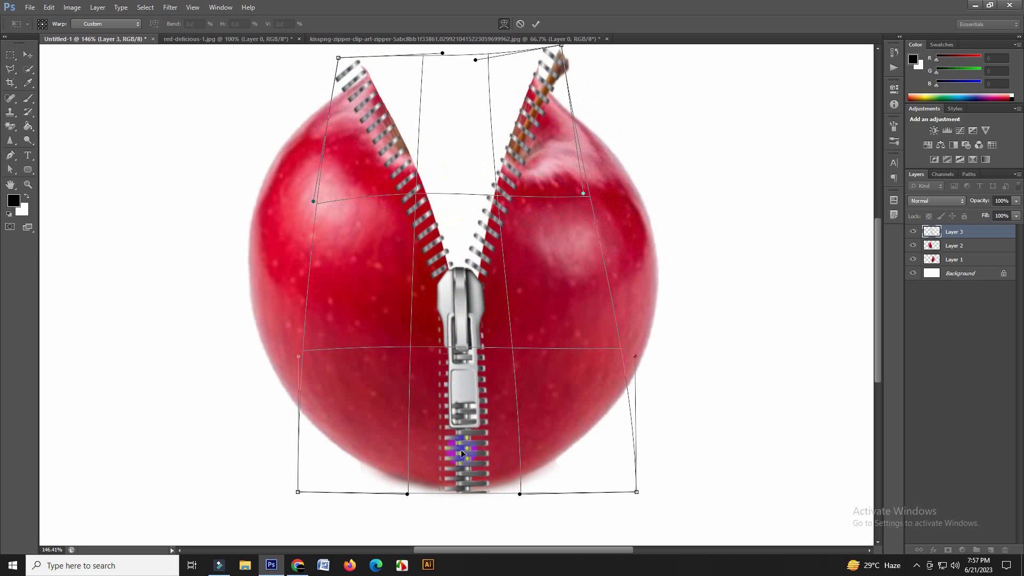
pyautogui.moveTo(327, 498)
pyautogui.mouseDown()
pyautogui.moveTo(297, 493)
pyautogui.moveTo(311, 486)
pyautogui.mouseUp()
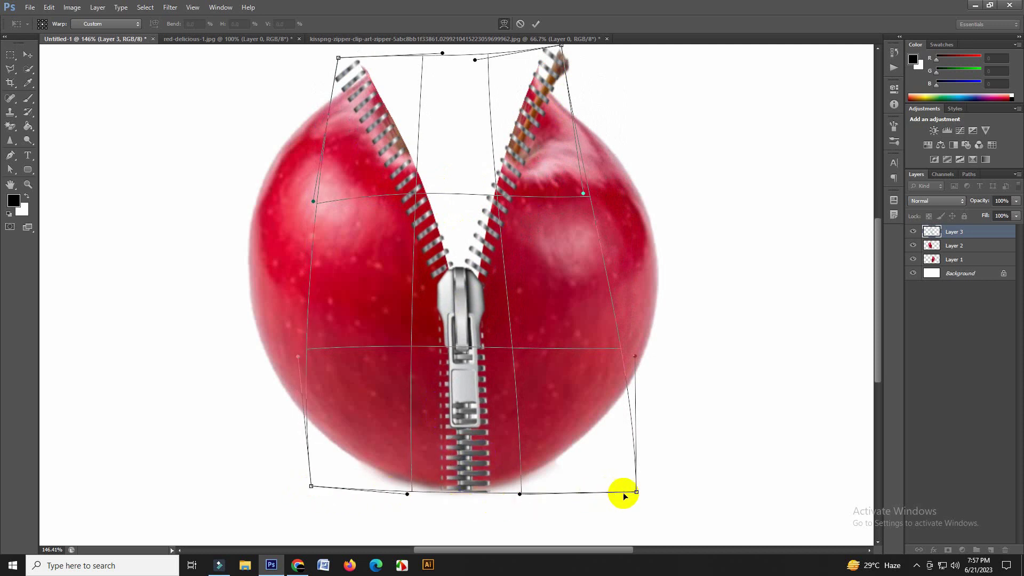
pyautogui.moveTo(635, 492); pyautogui.dragTo(615, 485)
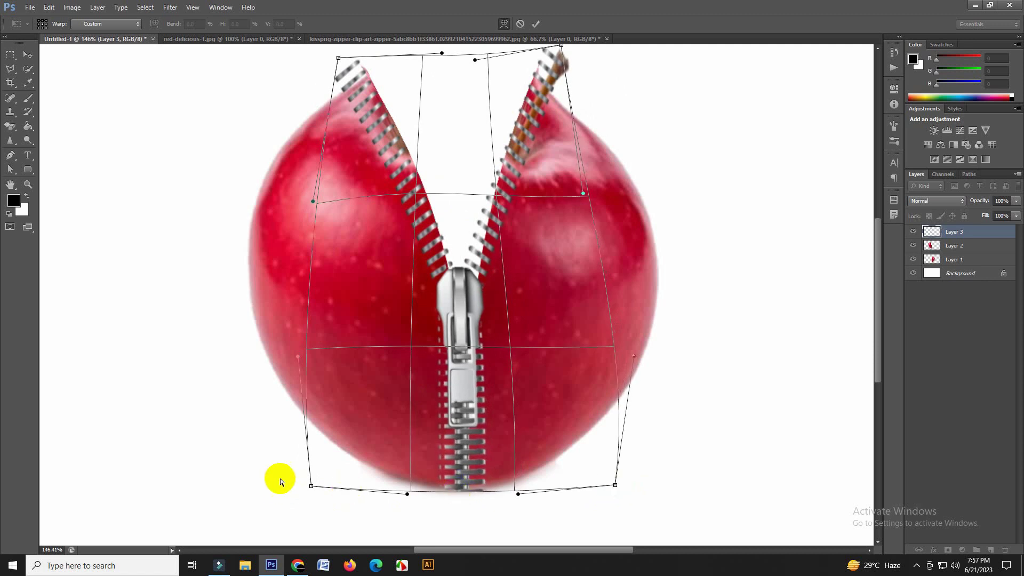
pyautogui.moveTo(311, 486); pyautogui.dragTo(327, 470)
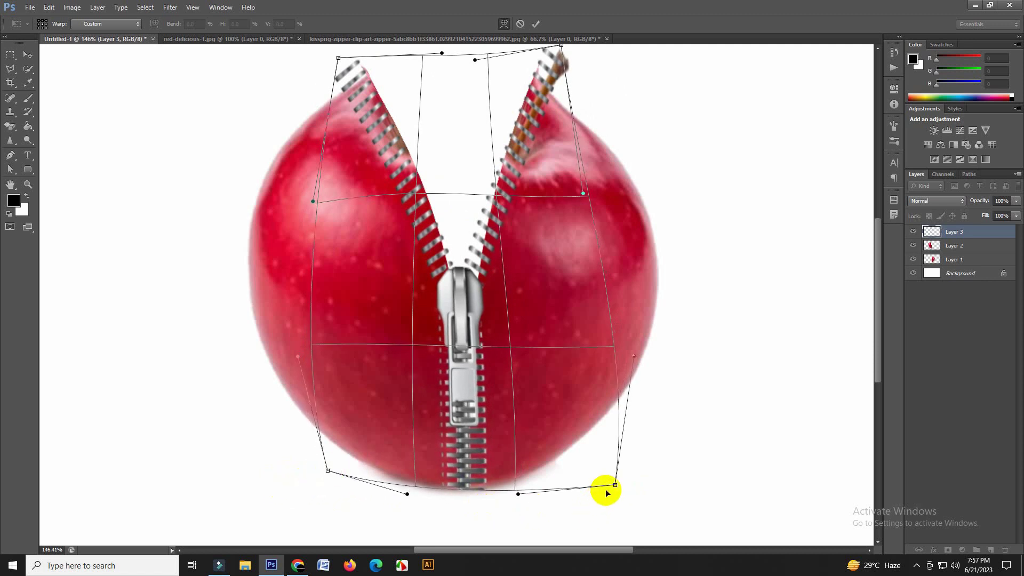
pyautogui.moveTo(613, 485); pyautogui.dragTo(600, 476)
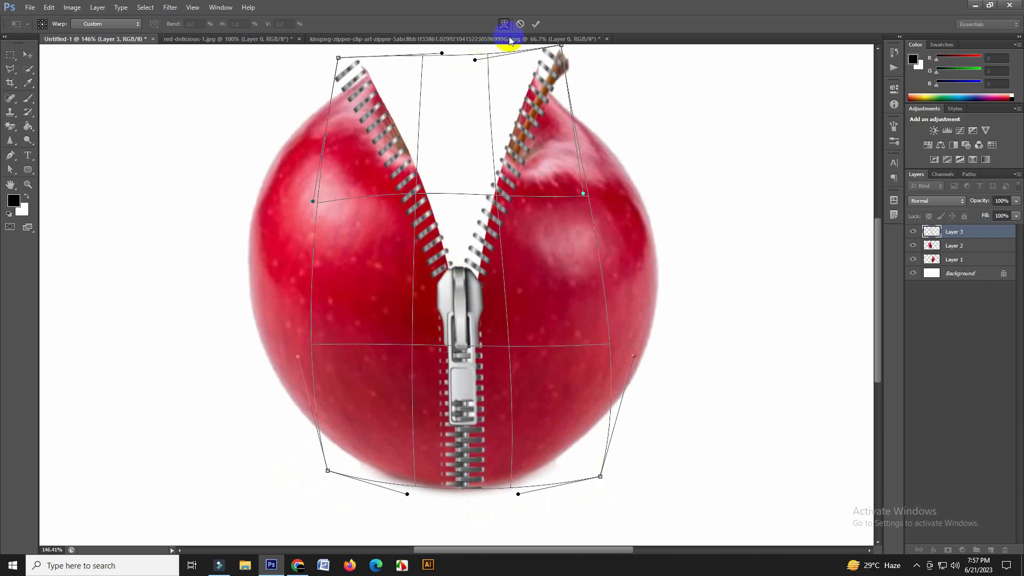
pyautogui.click(535, 25)
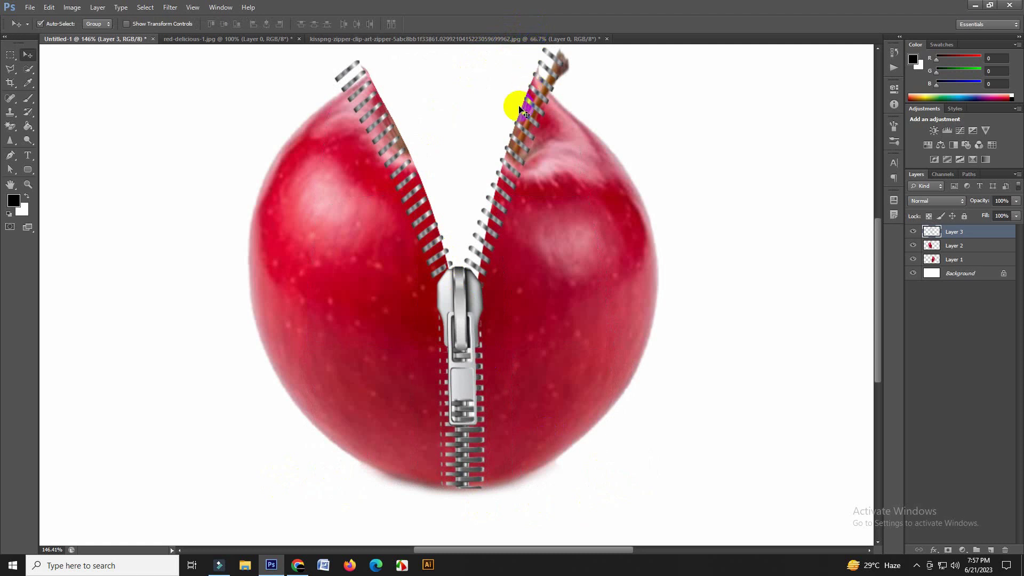
pyautogui.scroll(-1, 474, 219)
pyautogui.scroll(-3, 462, 233)
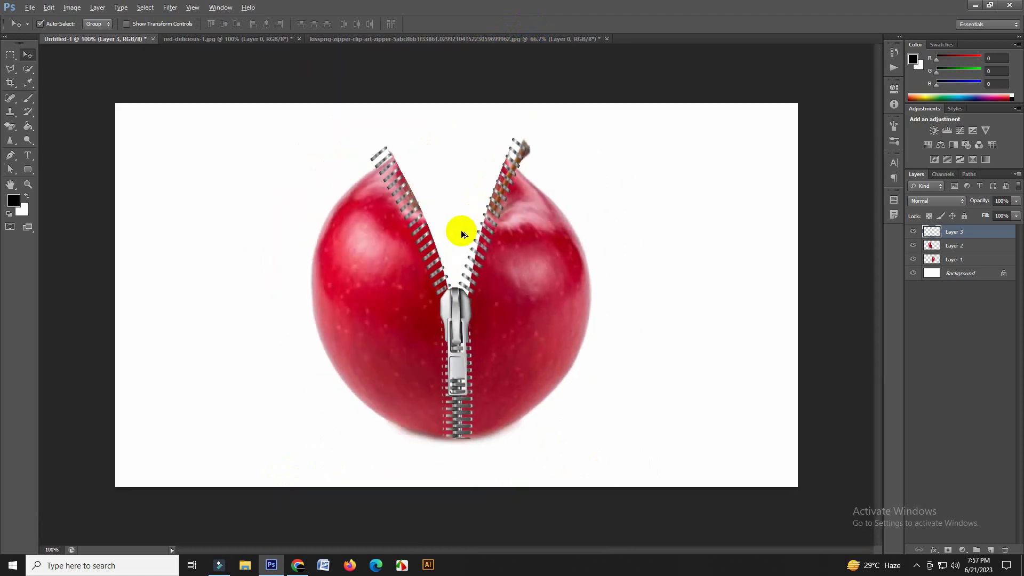
pyautogui.scroll(-1, 462, 232)
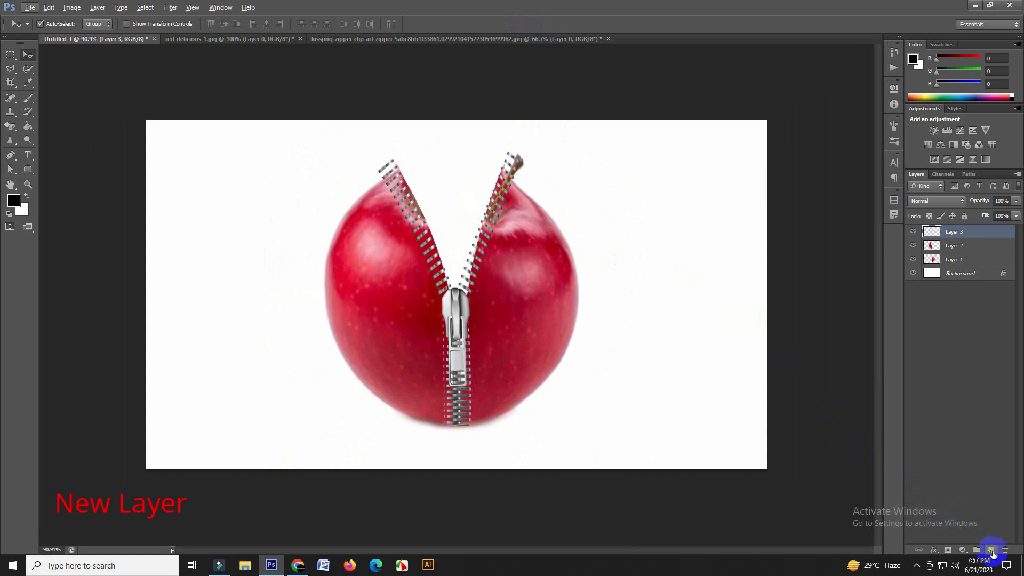
# Add an empty Layer 4 and drag it below Layer 2, above Layer 1.
pyautogui.click(991, 550)
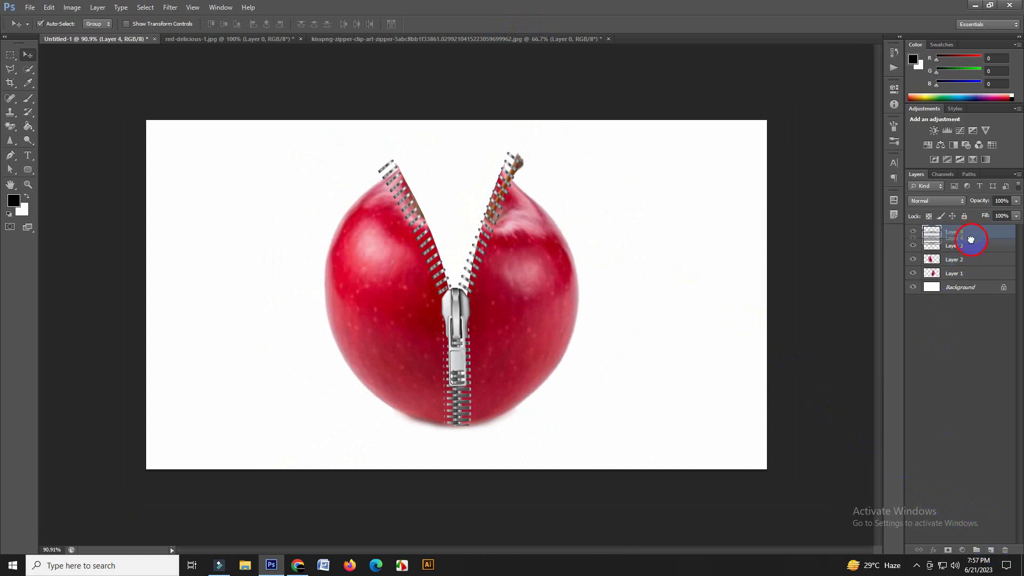
pyautogui.moveTo(970, 240); pyautogui.dragTo(970, 268)
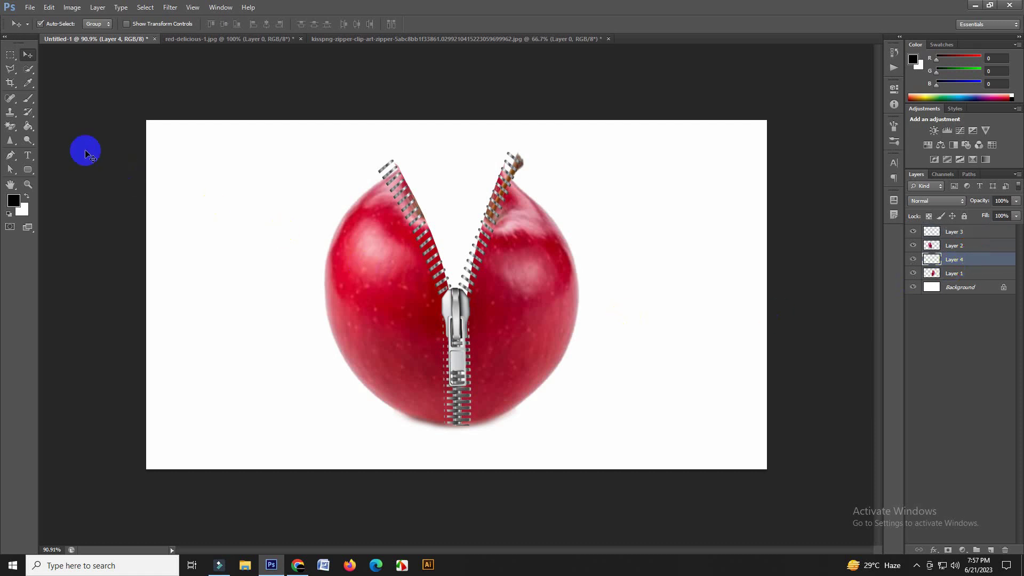
# Paint soft black shading at 17% brush opacity along the left zipper teeth on Layer 4.
pyautogui.click(27, 100)
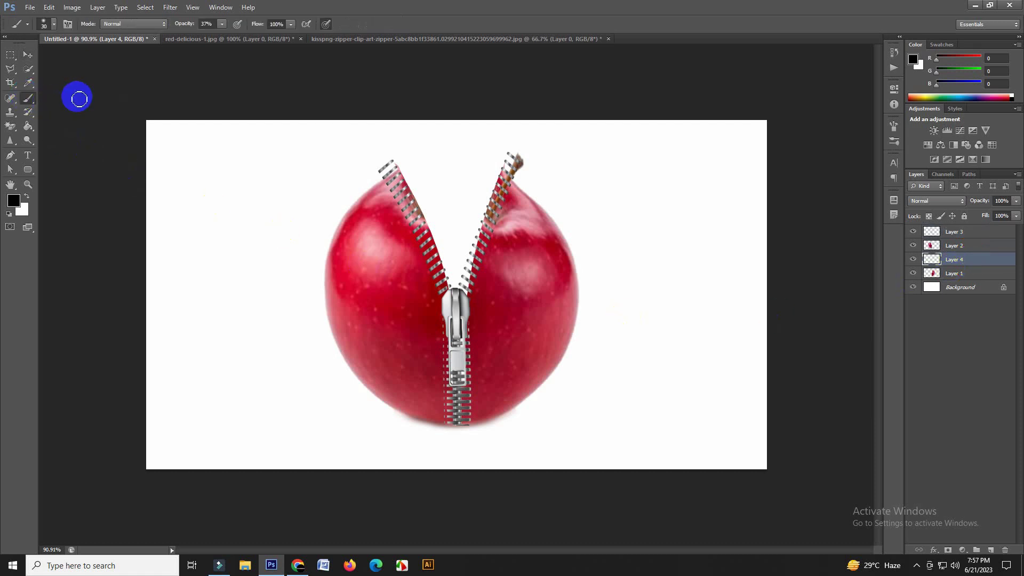
pyautogui.moveTo(214, 33); pyautogui.dragTo(211, 33)
pyautogui.click(29, 199)
pyautogui.click(9, 213)
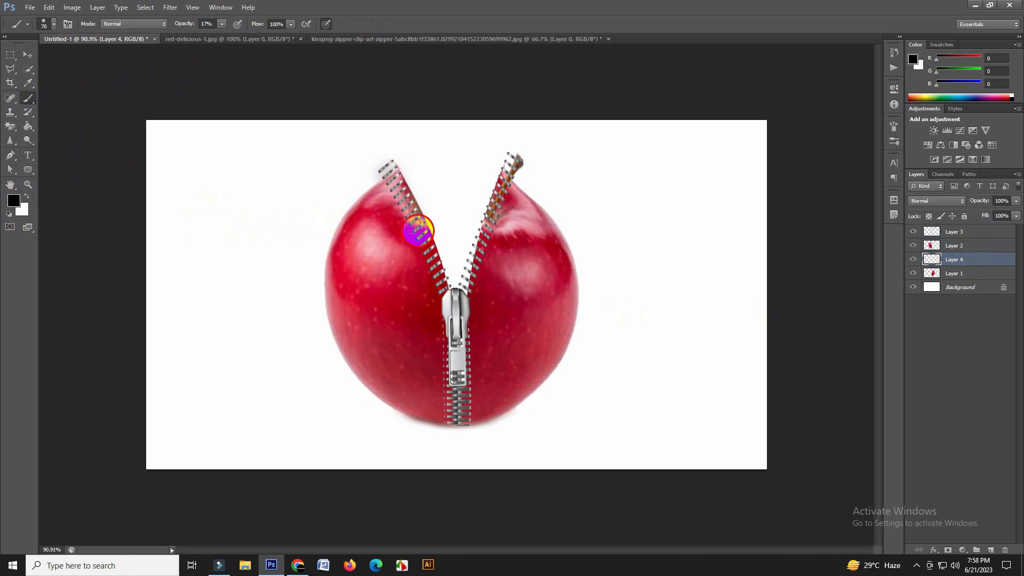
pyautogui.moveTo(418, 230)
pyautogui.mouseDown()
pyautogui.moveTo(430, 266)
pyautogui.moveTo(409, 212)
pyautogui.moveTo(429, 292)
pyautogui.moveTo(439, 411)
pyautogui.moveTo(442, 347)
pyautogui.moveTo(441, 411)
pyautogui.moveTo(469, 414)
pyautogui.moveTo(455, 359)
pyautogui.moveTo(469, 324)
pyautogui.moveTo(473, 347)
pyautogui.moveTo(478, 335)
pyautogui.moveTo(482, 208)
pyautogui.moveTo(507, 164)
pyautogui.moveTo(468, 311)
pyautogui.moveTo(462, 417)
pyautogui.moveTo(434, 372)
pyautogui.moveTo(437, 320)
pyautogui.mouseUp()
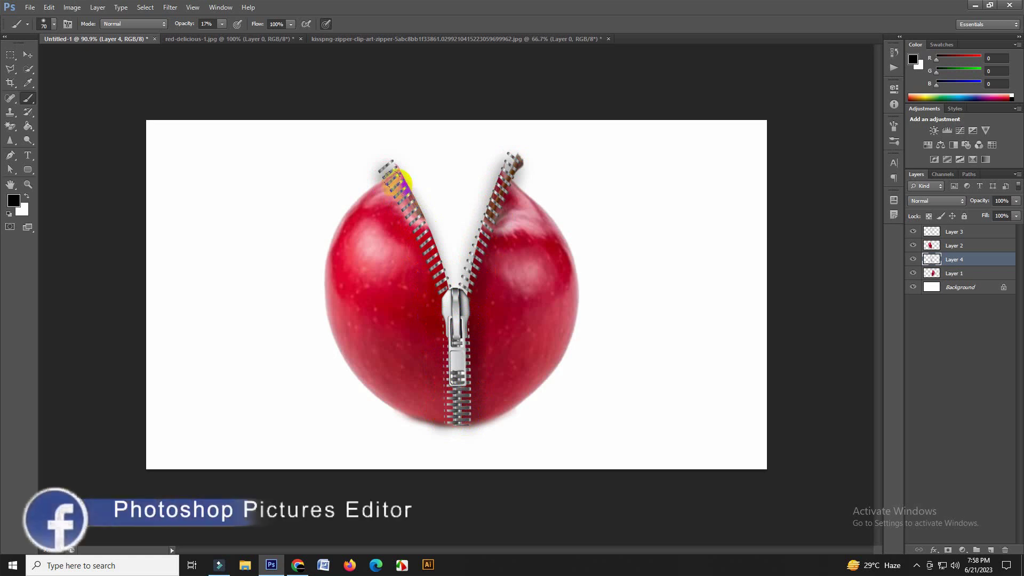
pyautogui.moveTo(391, 187); pyautogui.dragTo(396, 190)
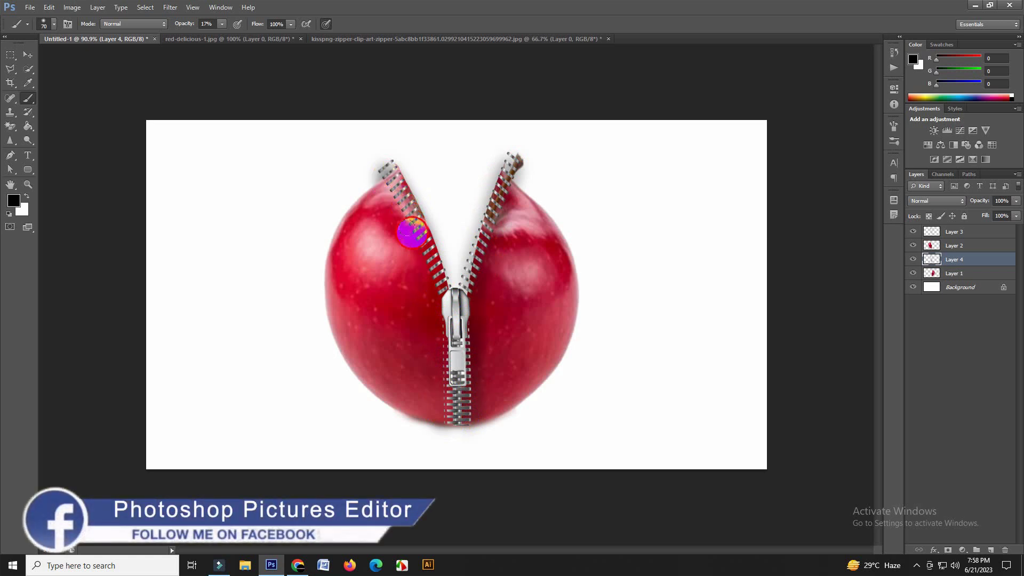
pyautogui.moveTo(412, 231)
pyautogui.mouseDown()
pyautogui.moveTo(428, 268)
pyautogui.moveTo(437, 405)
pyautogui.mouseUp()
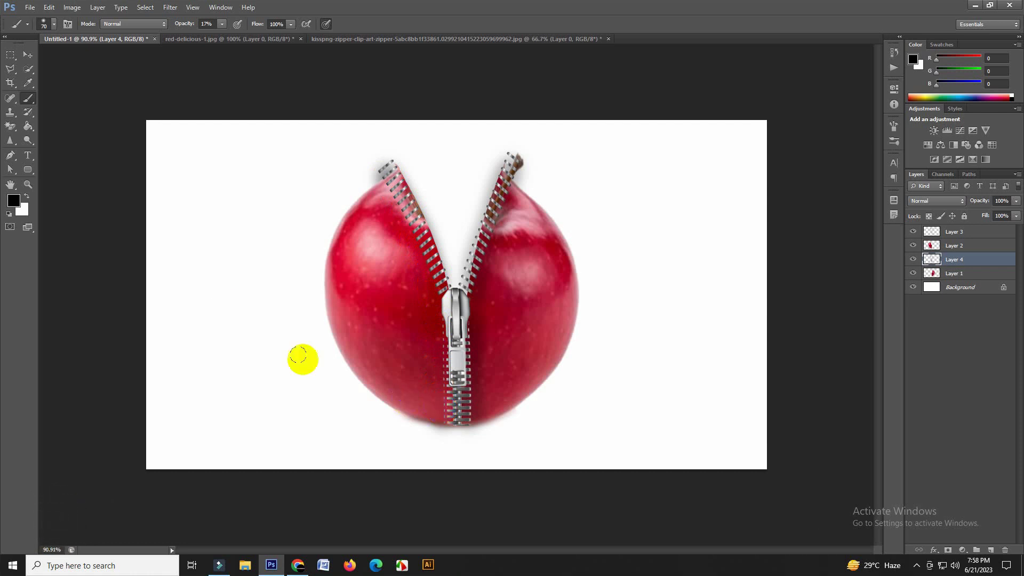
# Set Layer 4's blend mode to Multiply.
pyautogui.click(934, 204)
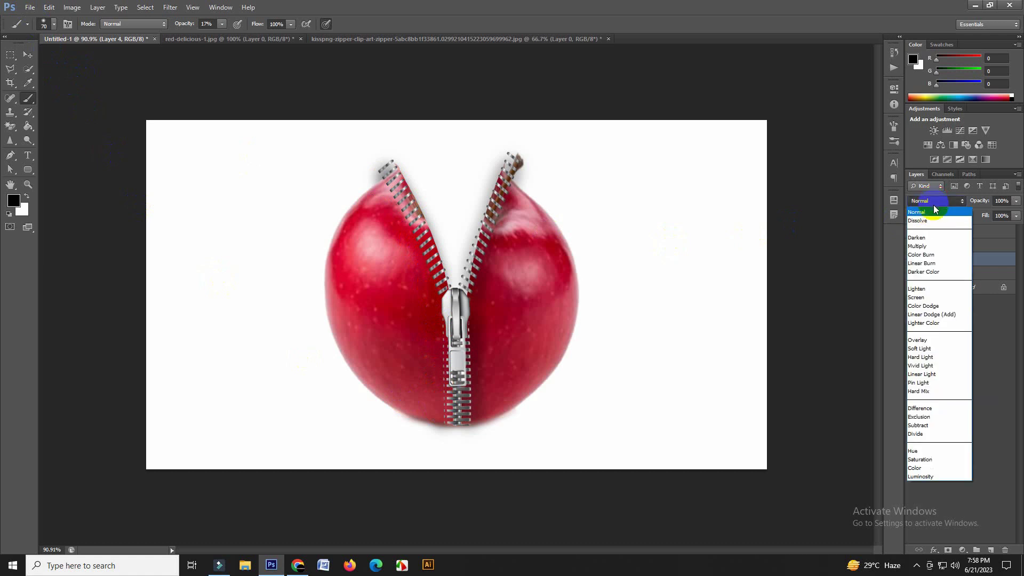
pyautogui.click(932, 248)
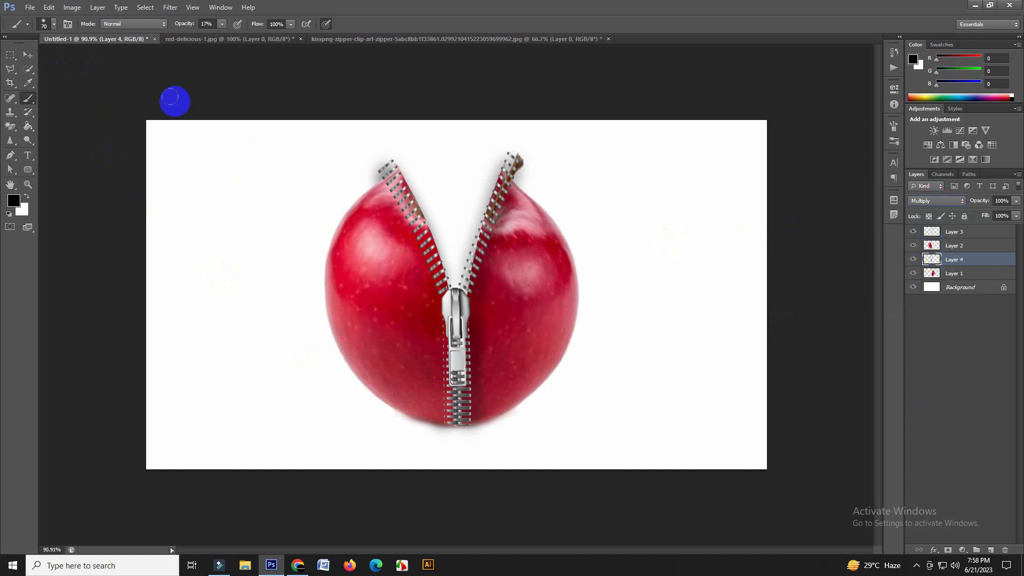
pyautogui.click(31, 7)
# Open the strawberry photo images (6).jpg from Downloads.
pyautogui.click(40, 28)
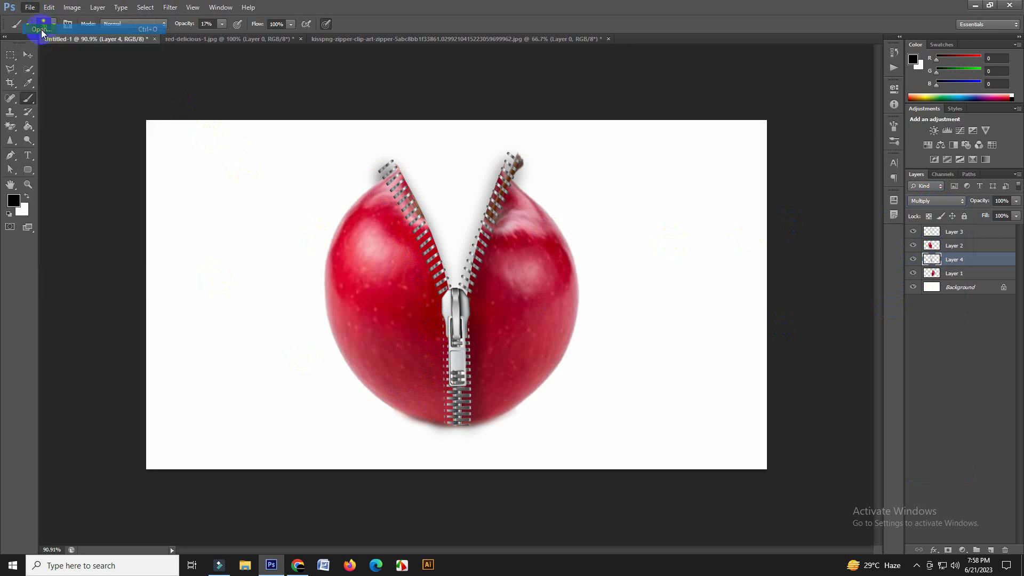
pyautogui.click(457, 197)
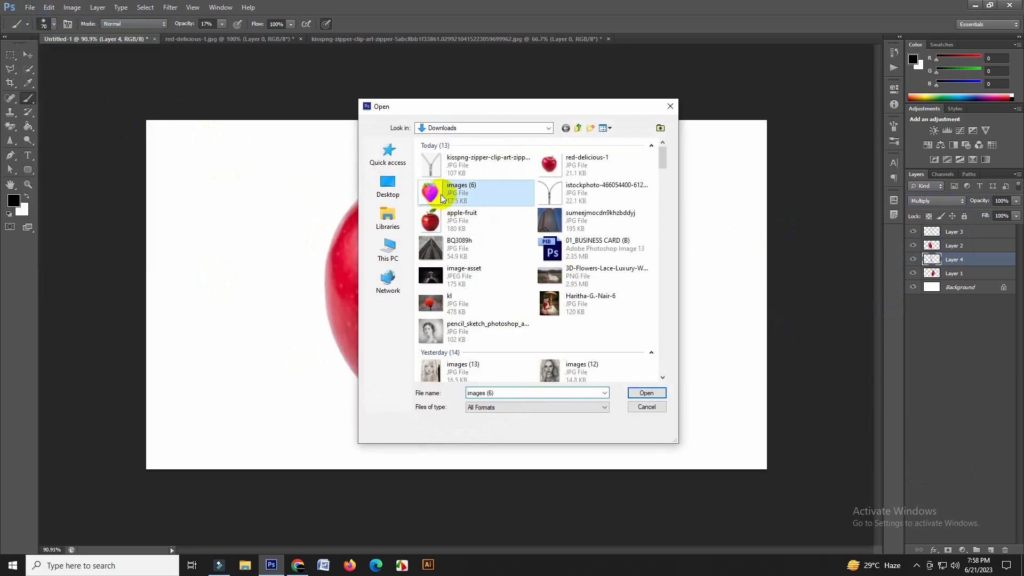
pyautogui.click(647, 393)
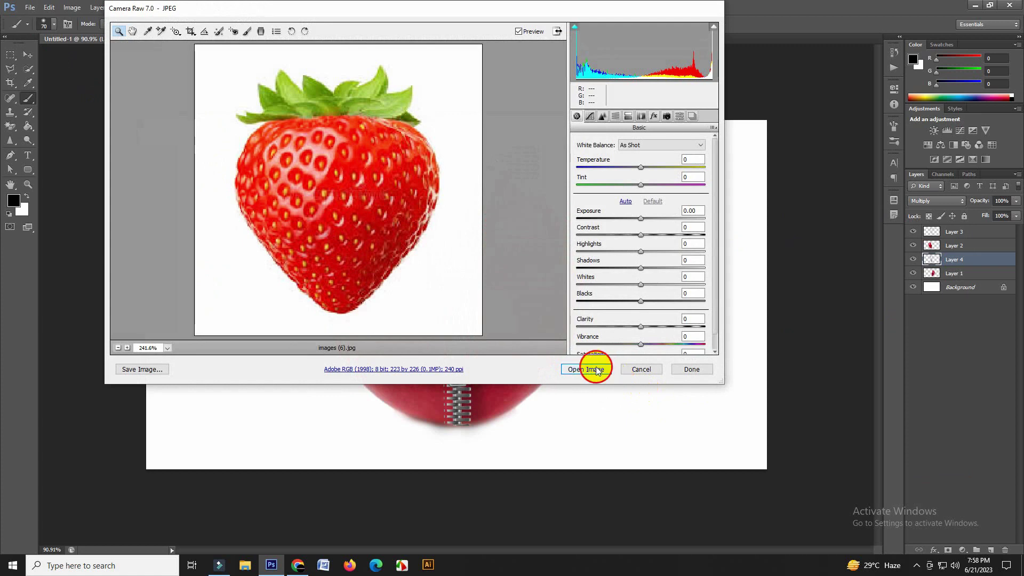
pyautogui.click(595, 369)
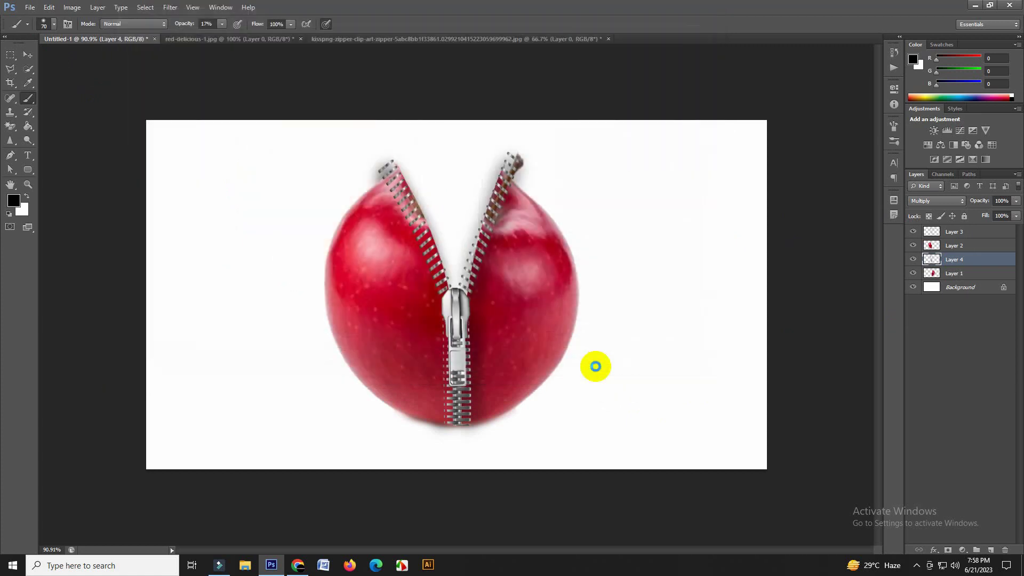
# Convert the Background to Layer 0 and Magic-Erase the white background around the strawberry.
pyautogui.doubleClick(1002, 239)
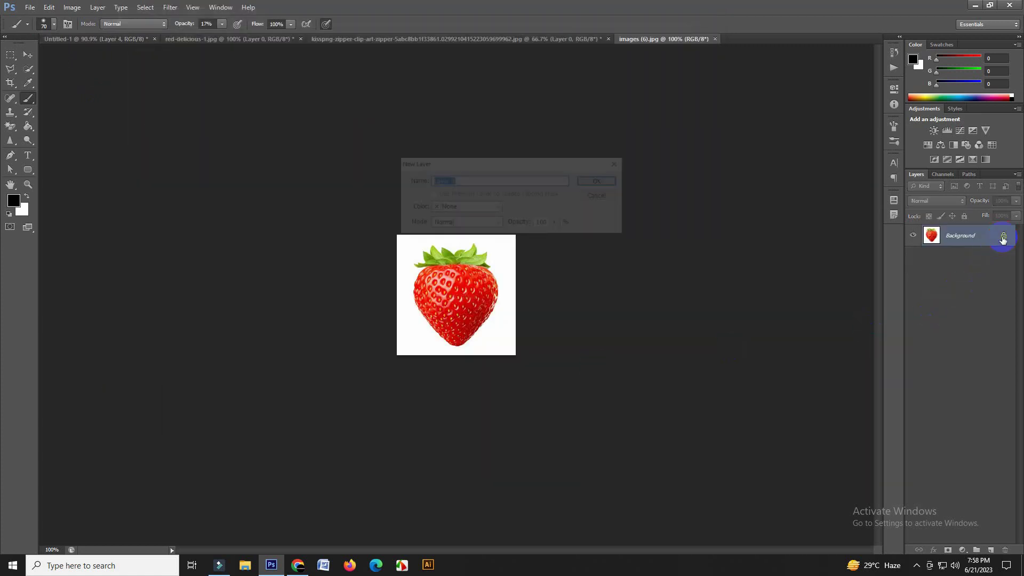
pyautogui.click(601, 181)
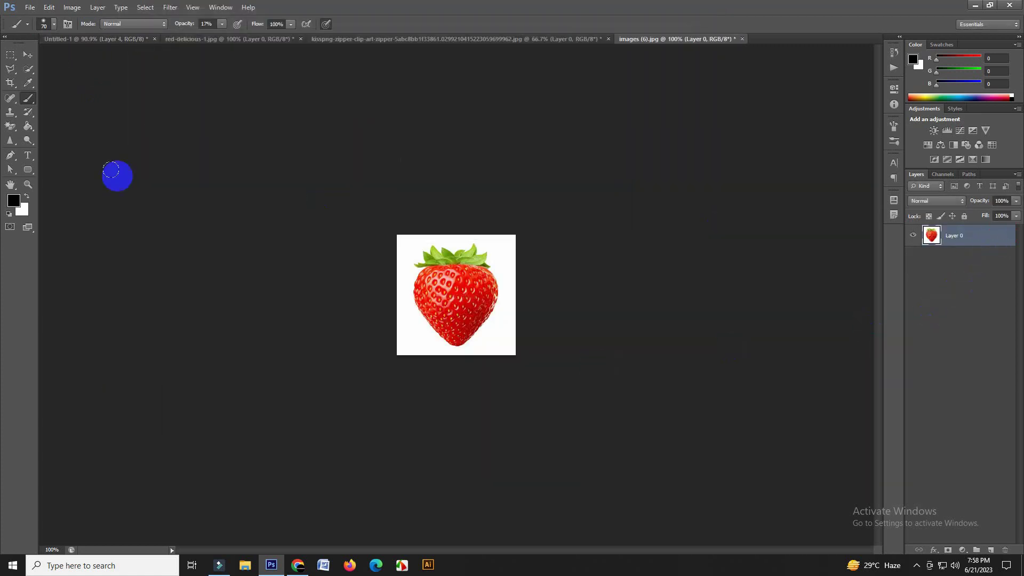
pyautogui.click(10, 131)
pyautogui.click(45, 145)
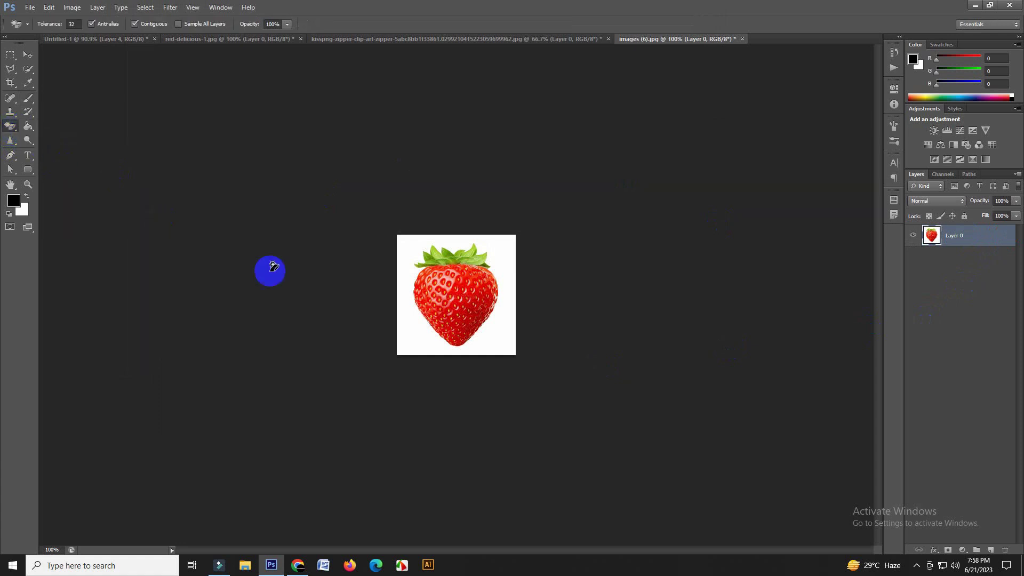
pyautogui.click(406, 338)
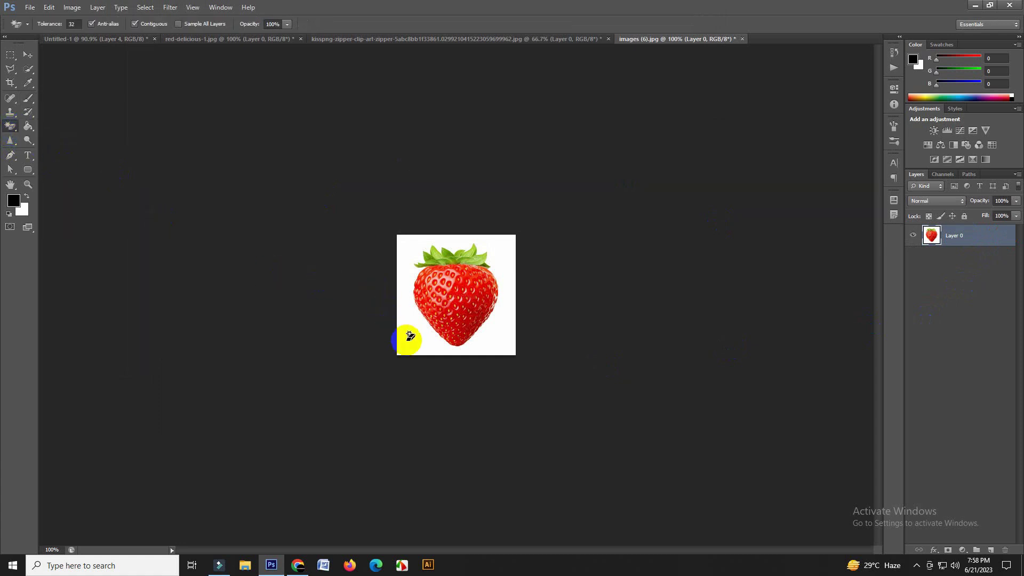
pyautogui.click(28, 55)
# Drag the strawberry onto the Untitled-1 apple document and scale it to about 181%.
pyautogui.moveTo(442, 295)
pyautogui.mouseDown()
pyautogui.moveTo(78, 42)
pyautogui.moveTo(455, 241)
pyautogui.mouseUp()
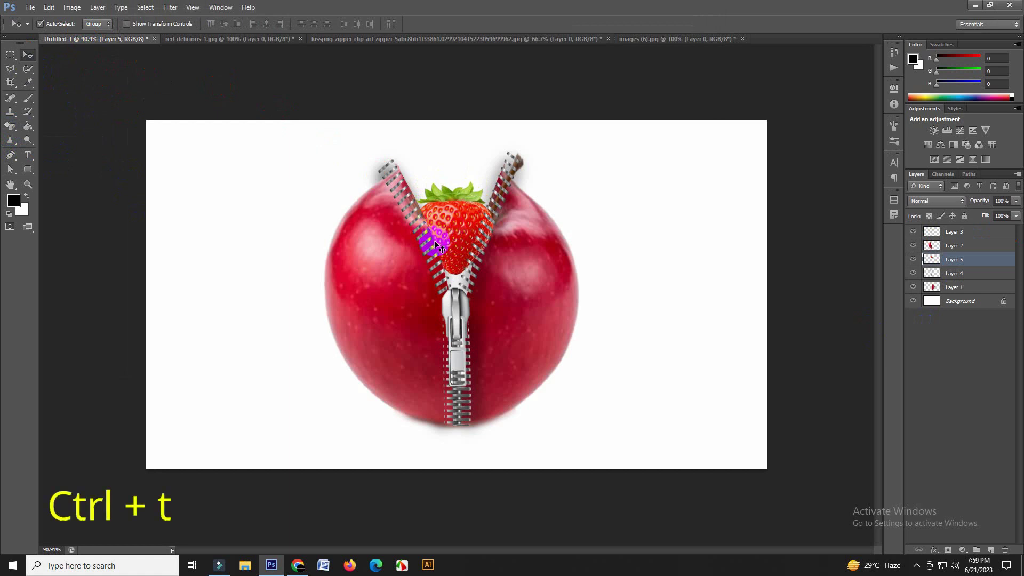
pyautogui.hotkey('ctrl', 't')
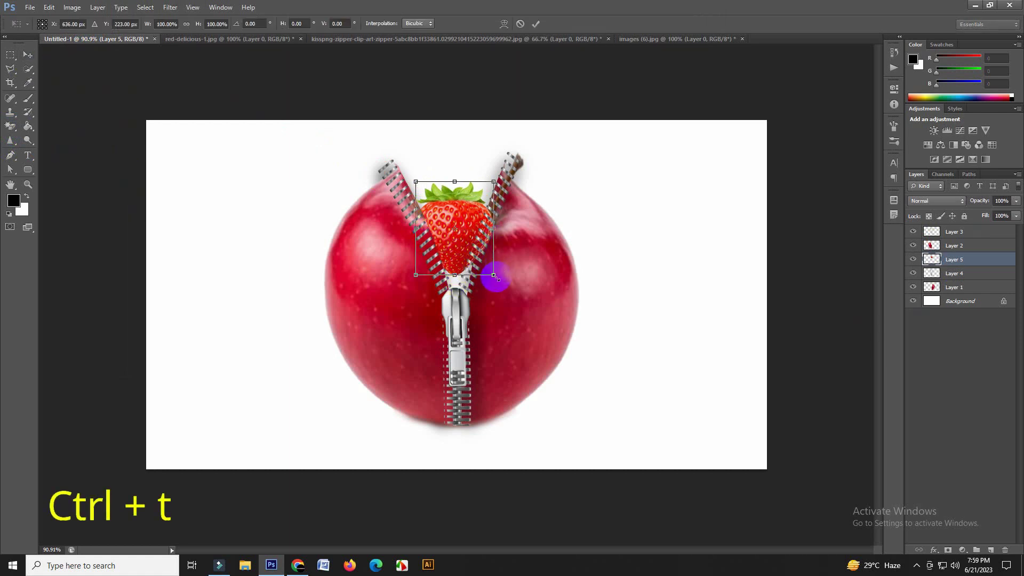
pyautogui.moveTo(497, 278); pyautogui.dragTo(525, 318)
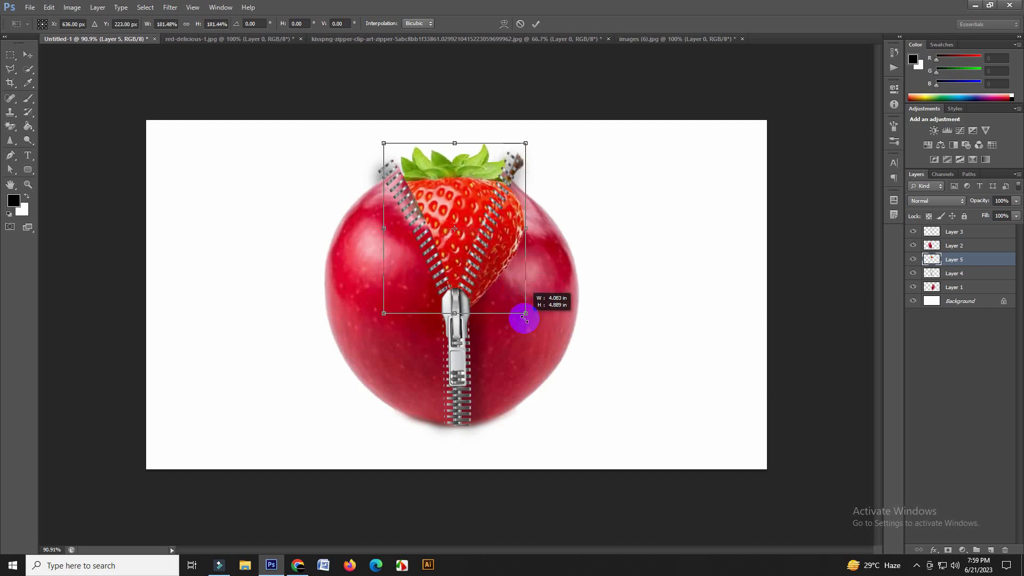
pyautogui.moveTo(466, 220); pyautogui.dragTo(460, 219)
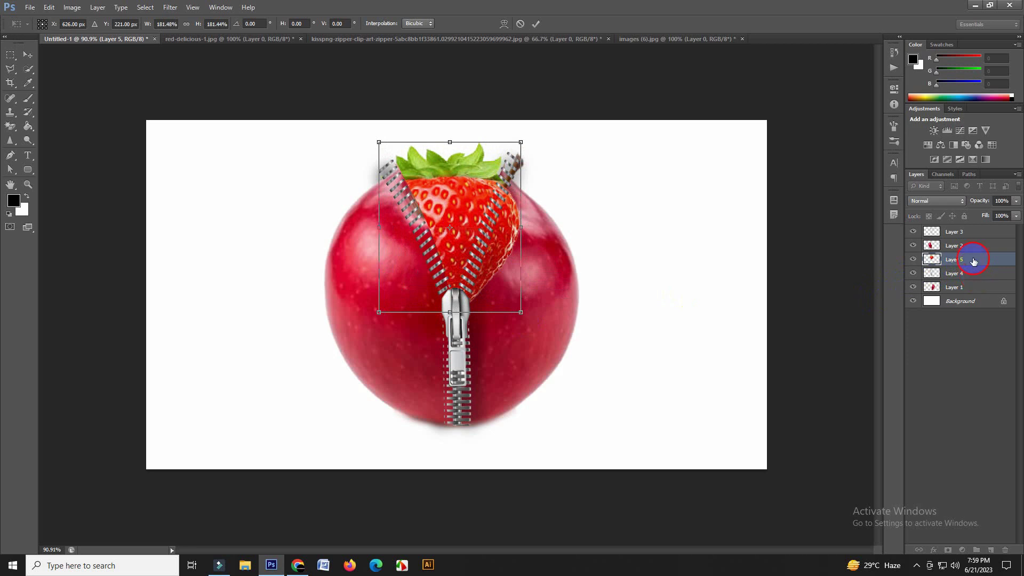
pyautogui.click(537, 25)
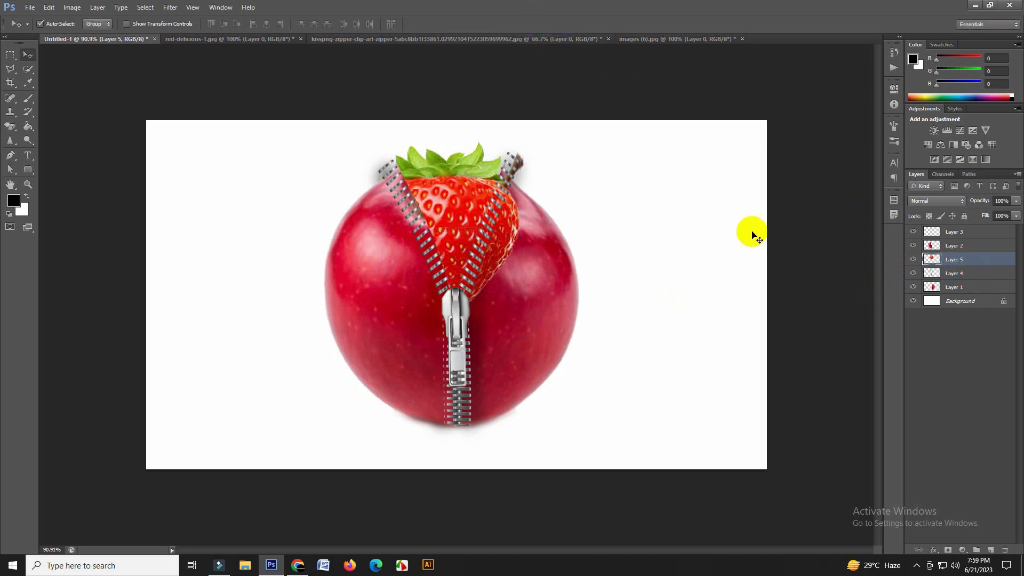
# Move Layer 5 just above Background and shift the strawberry into the zipper opening.
pyautogui.moveTo(973, 261); pyautogui.dragTo(974, 293)
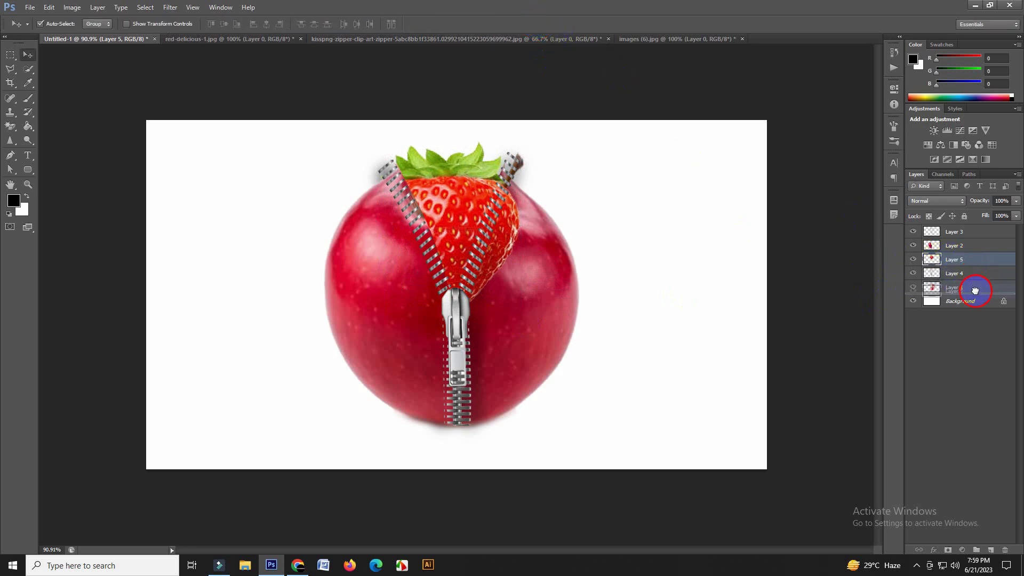
pyautogui.click(457, 217)
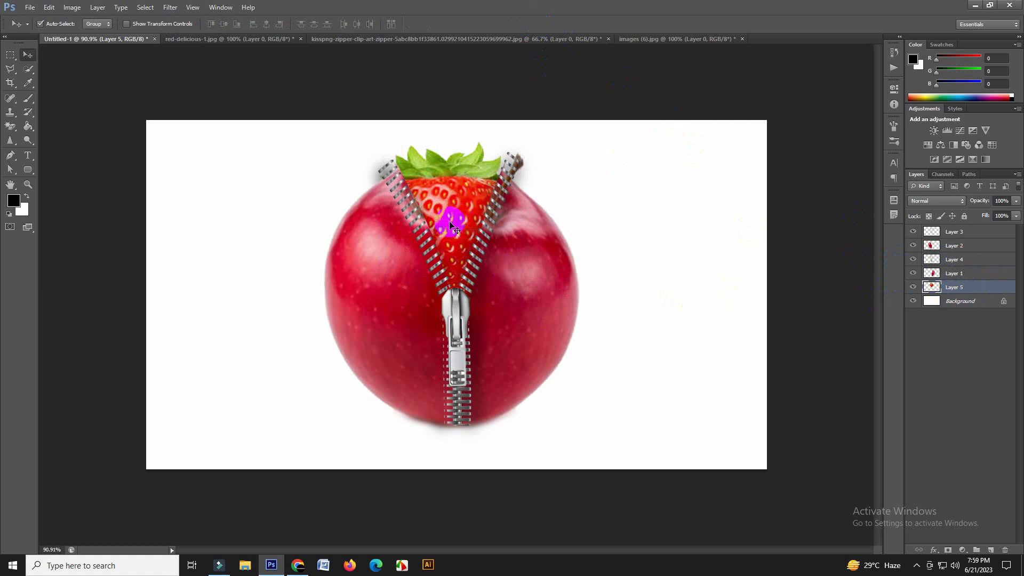
pyautogui.moveTo(449, 221); pyautogui.dragTo(454, 217)
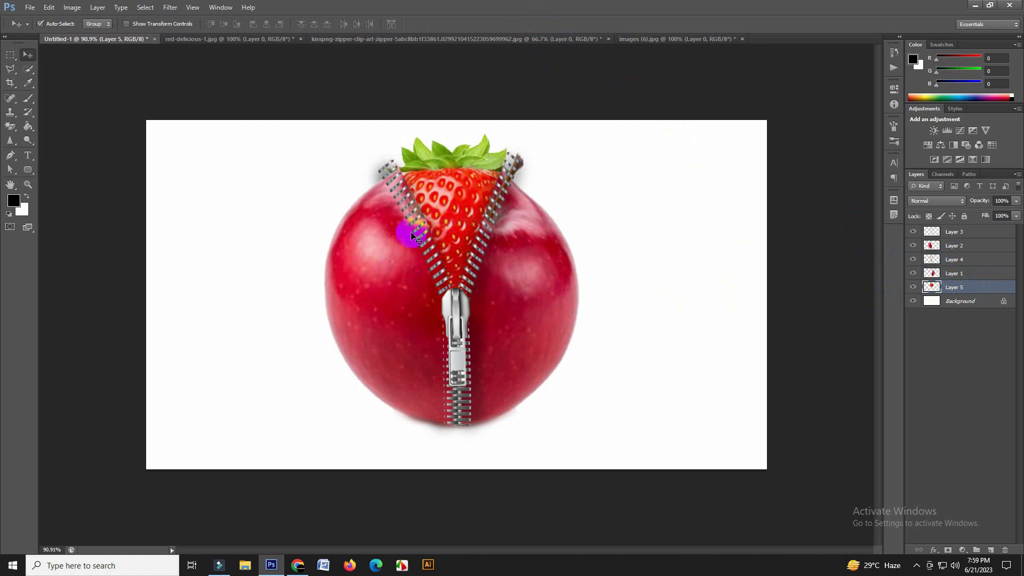
# Enlarge the strawberry by about 119%, nudge it slightly, and commit.
pyautogui.hotkey('ctrl', 't')
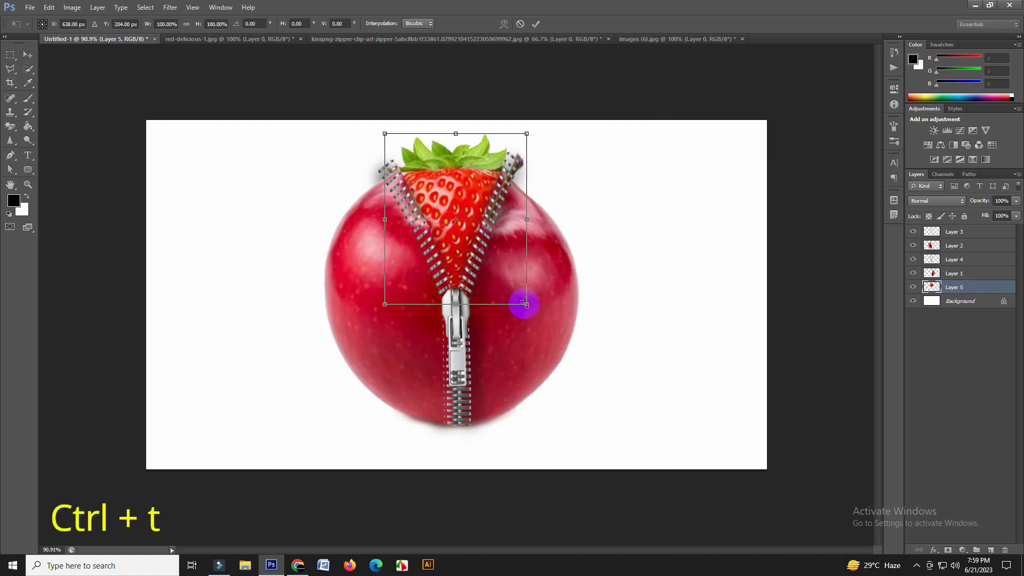
pyautogui.moveTo(526, 304); pyautogui.dragTo(540, 321)
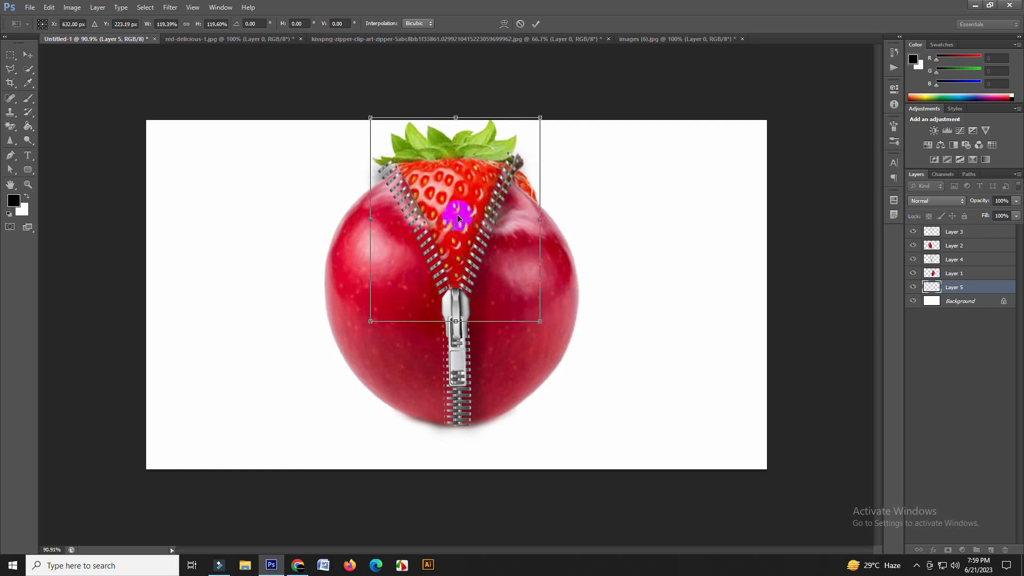
pyautogui.moveTo(457, 217)
pyautogui.mouseDown()
pyautogui.moveTo(454, 228)
pyautogui.moveTo(454, 217)
pyautogui.mouseUp()
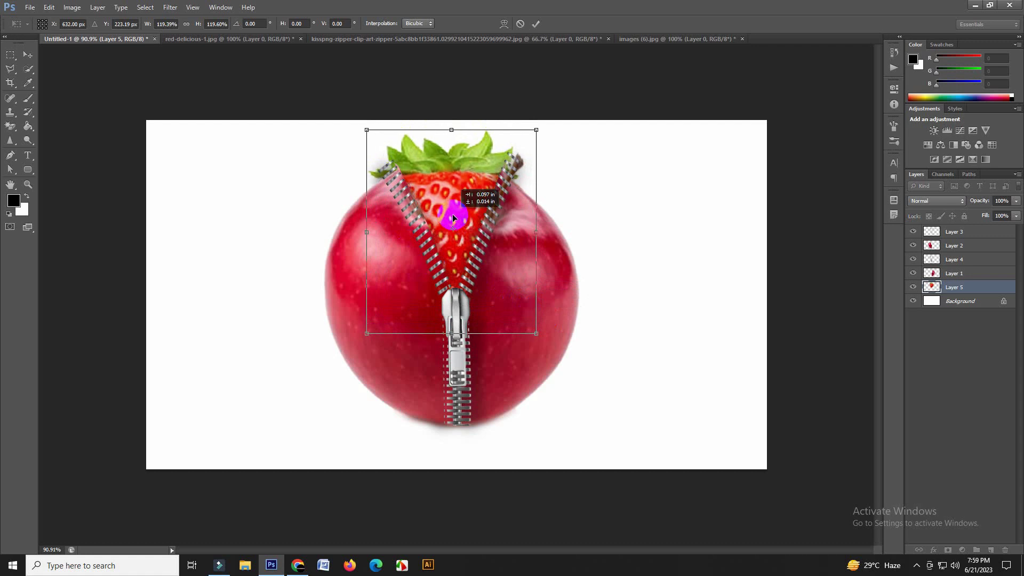
pyautogui.click(536, 24)
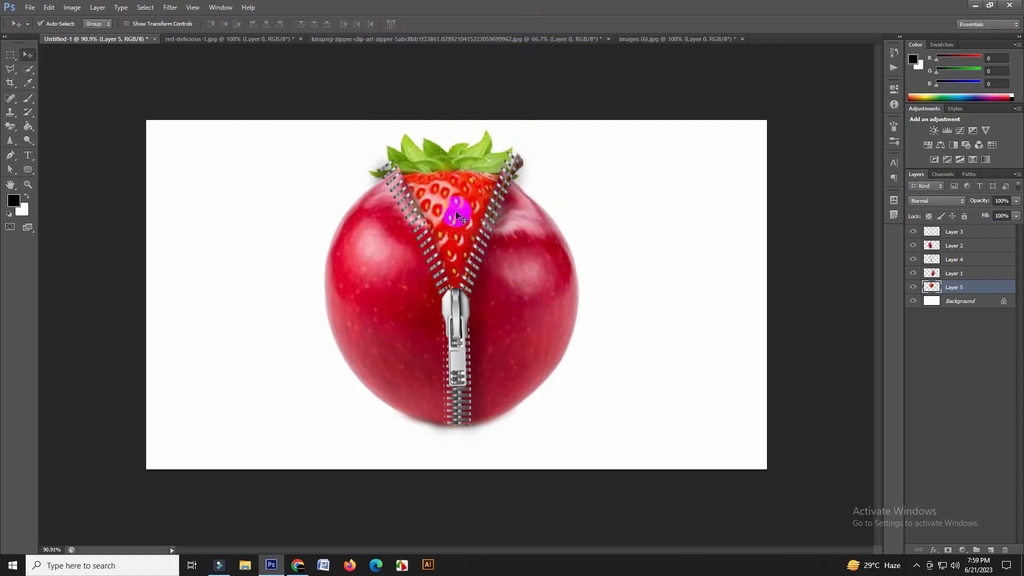
pyautogui.scroll(3, 489, 302)
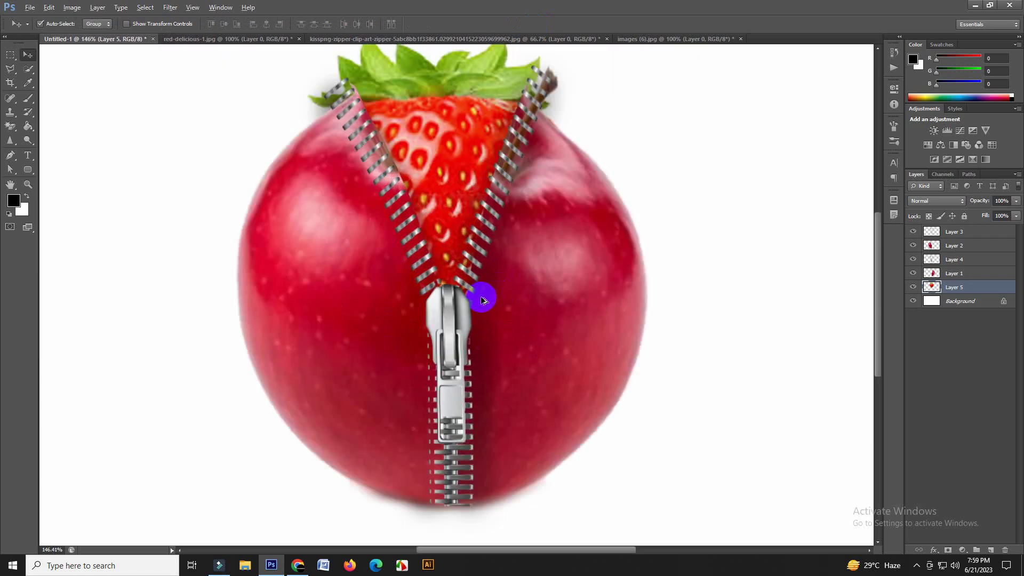
pyautogui.scroll(-2, 481, 296)
pyautogui.scroll(-2, 478, 293)
pyautogui.scroll(-1, 471, 290)
pyautogui.scroll(2, 470, 289)
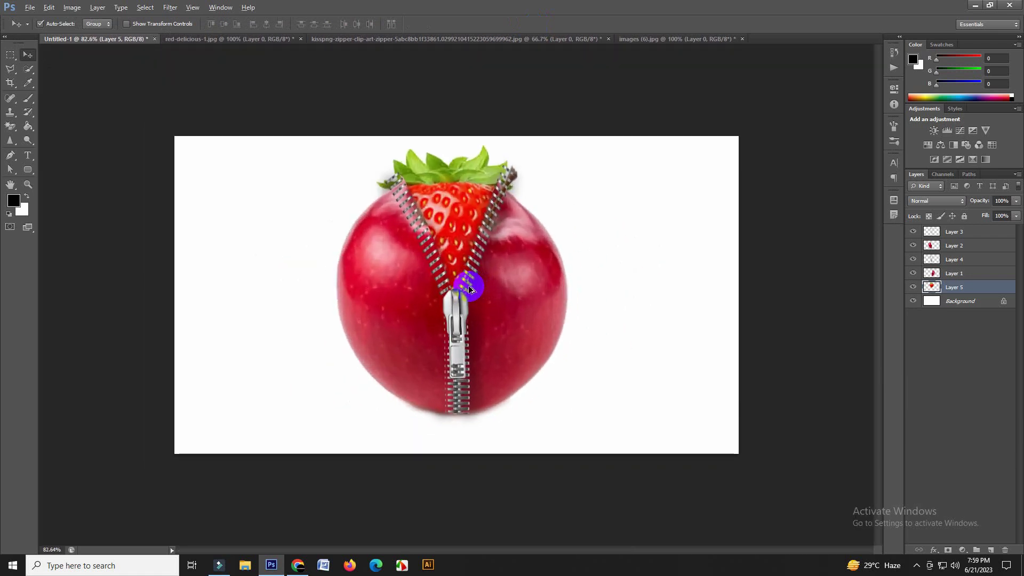
pyautogui.scroll(2, 470, 289)
pyautogui.scroll(-1, 471, 290)
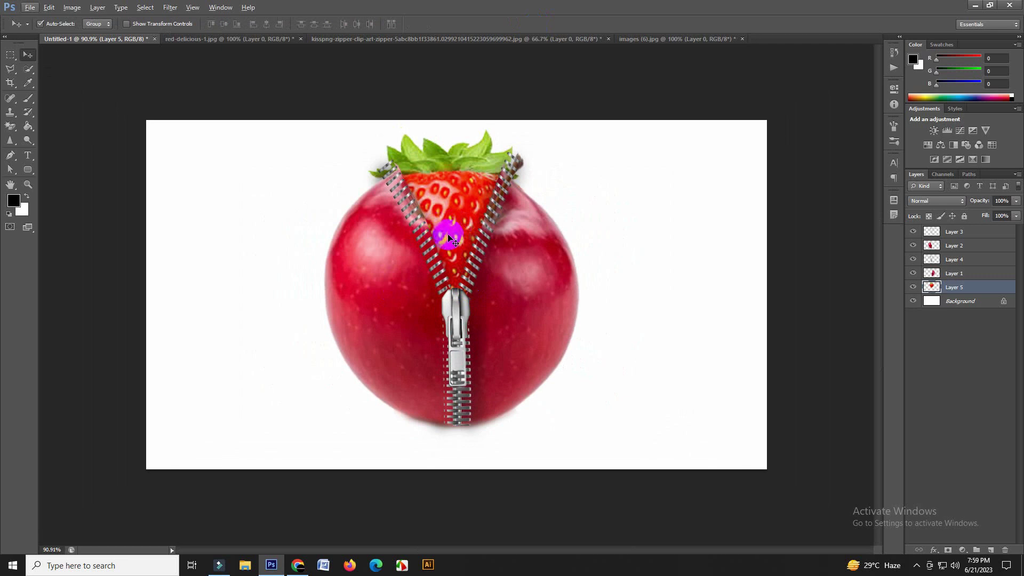